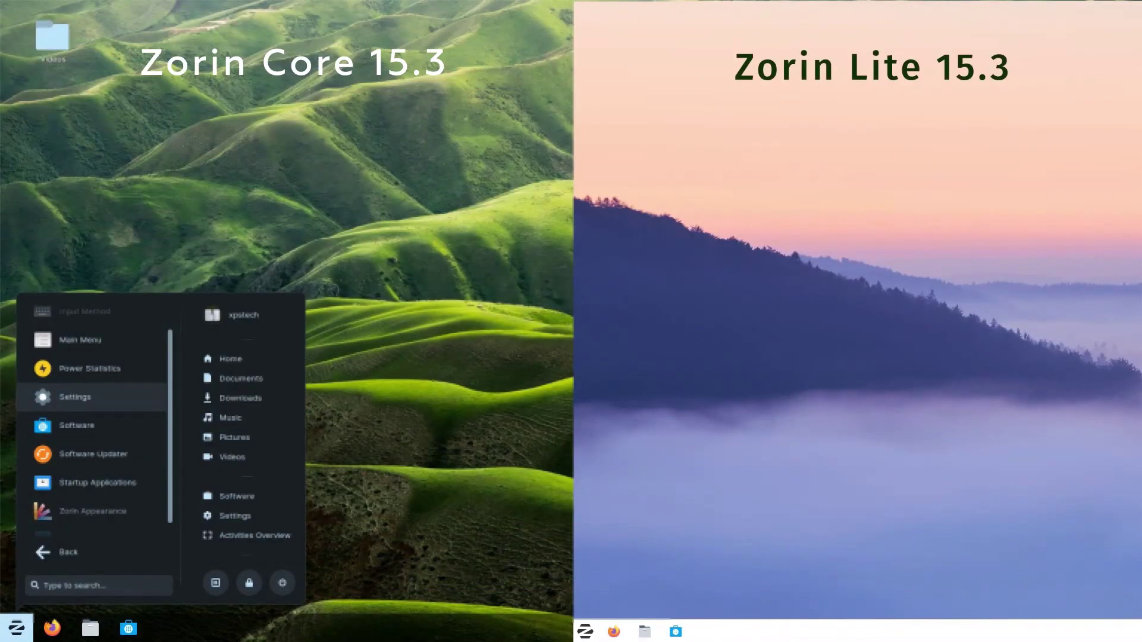
Open the system settings in both Zorin editions, reposition the Core edition's About window, and look through the Lite edition's settings categories
key(Return)
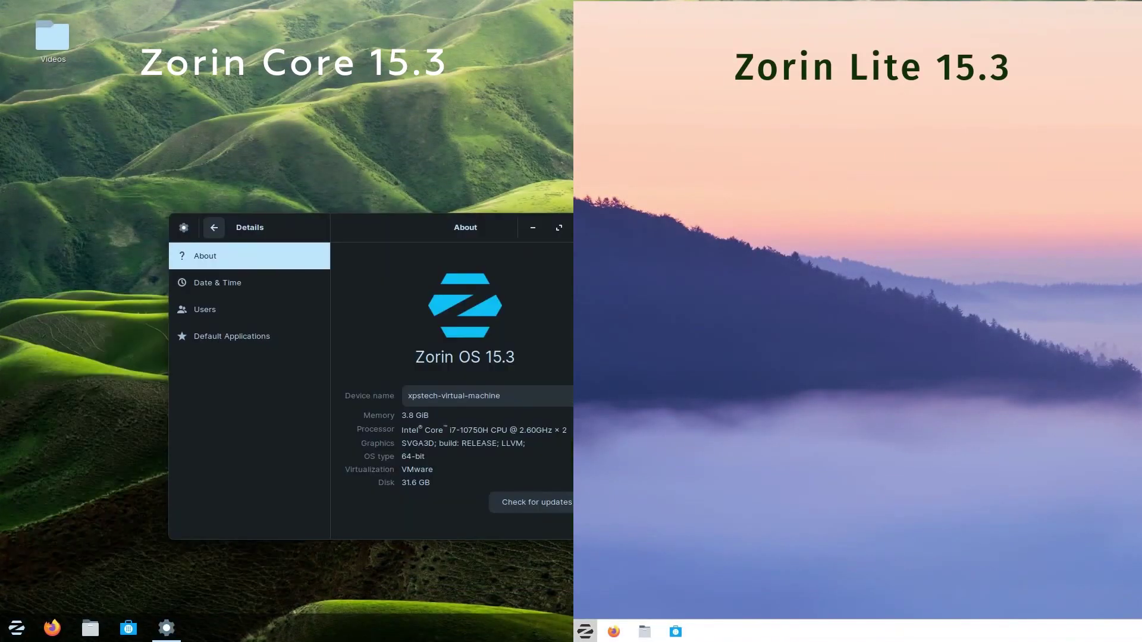
key(super)
drag(392, 216, 267, 186)
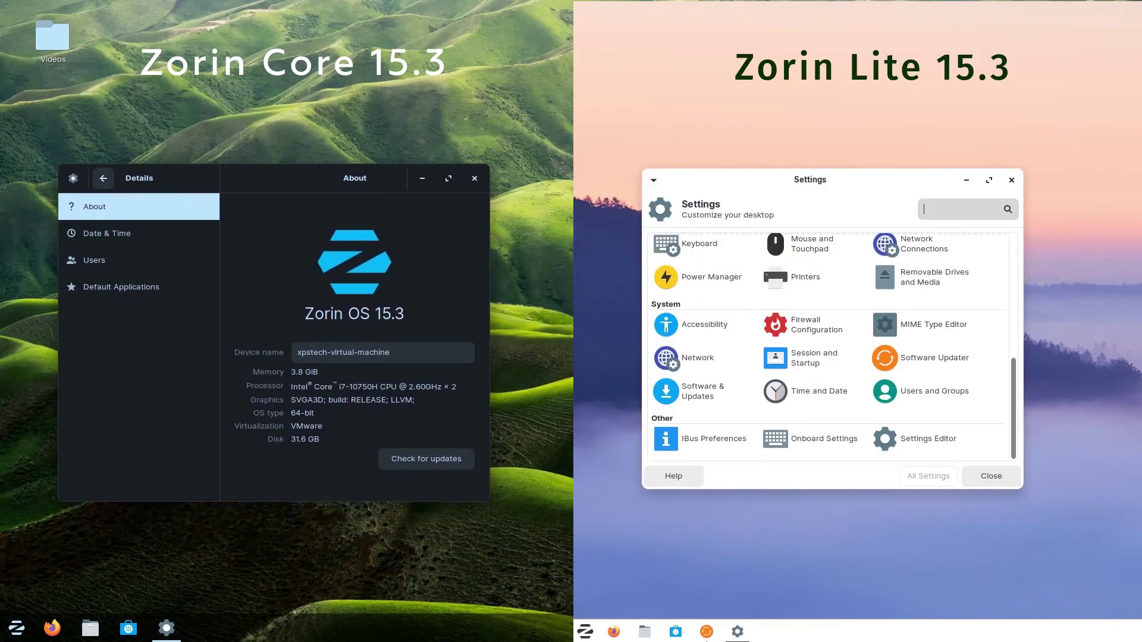
scroll(830, 345, up, 5)
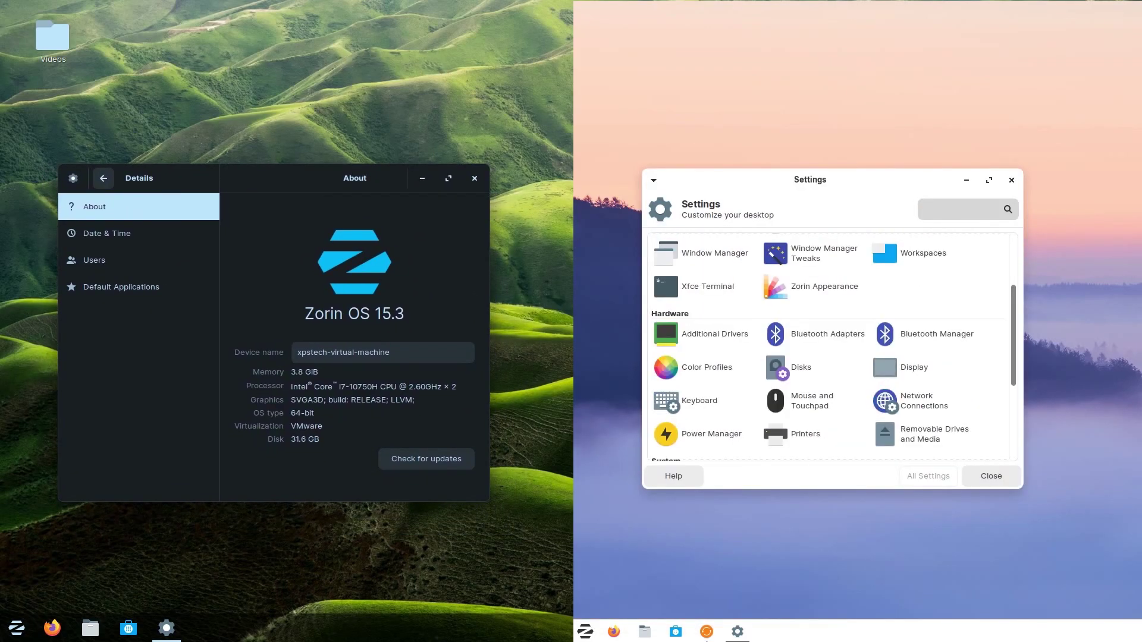
scroll(829, 345, up, 3)
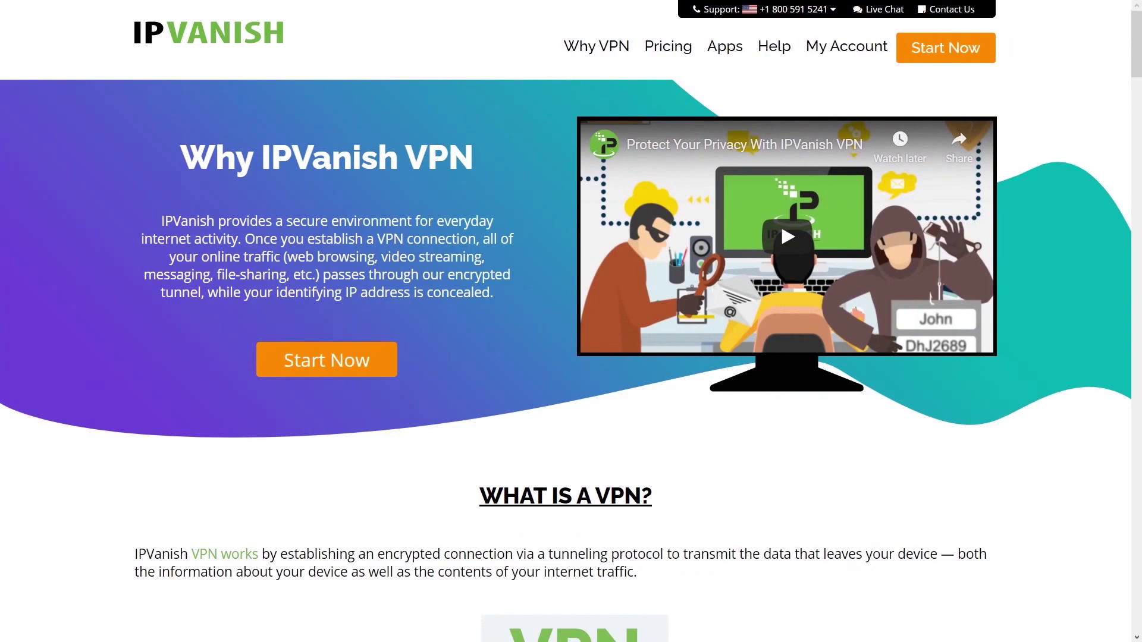
Review IPVanish's explanation of how a VPN works and look through the VPN app's server list
scroll(571, 321, down, 7)
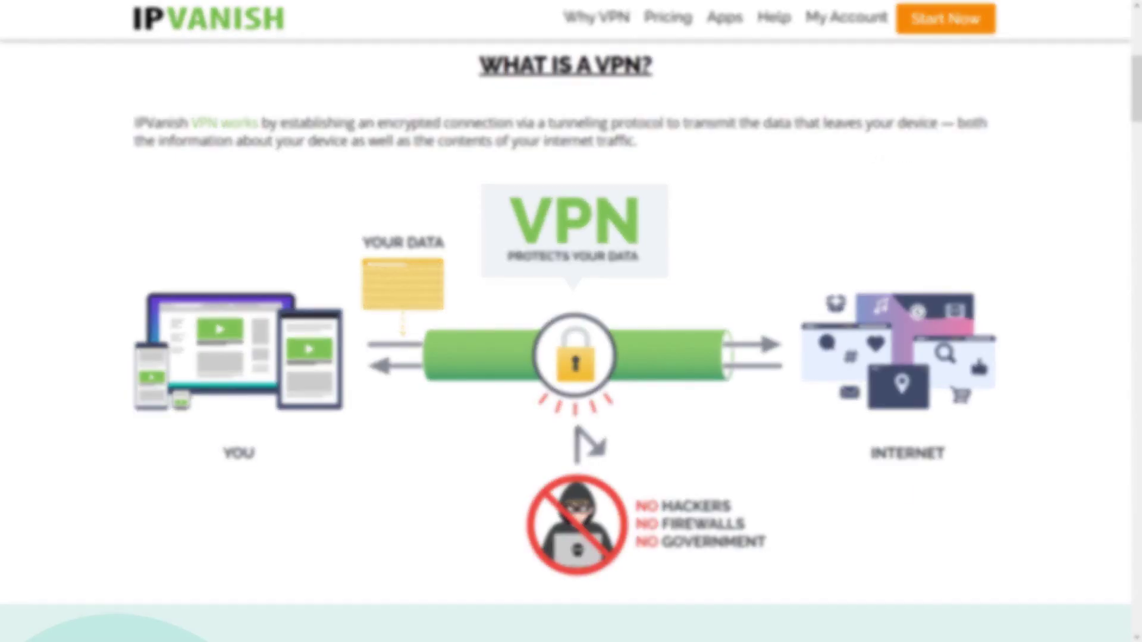
scroll(571, 321, down, 9)
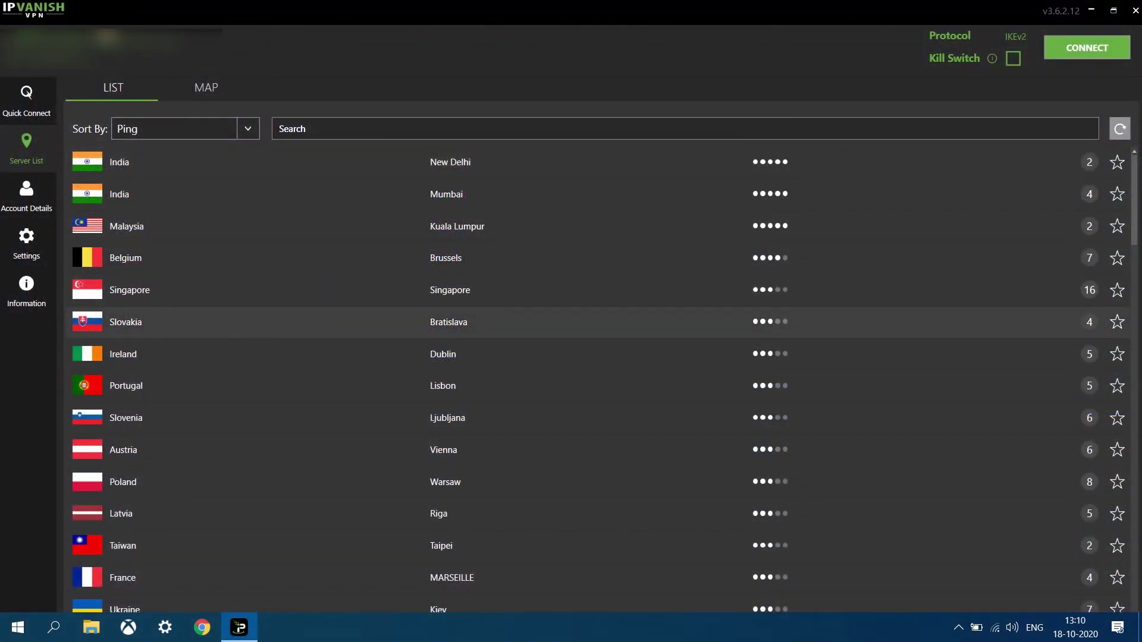
scroll(597, 380, down, 10)
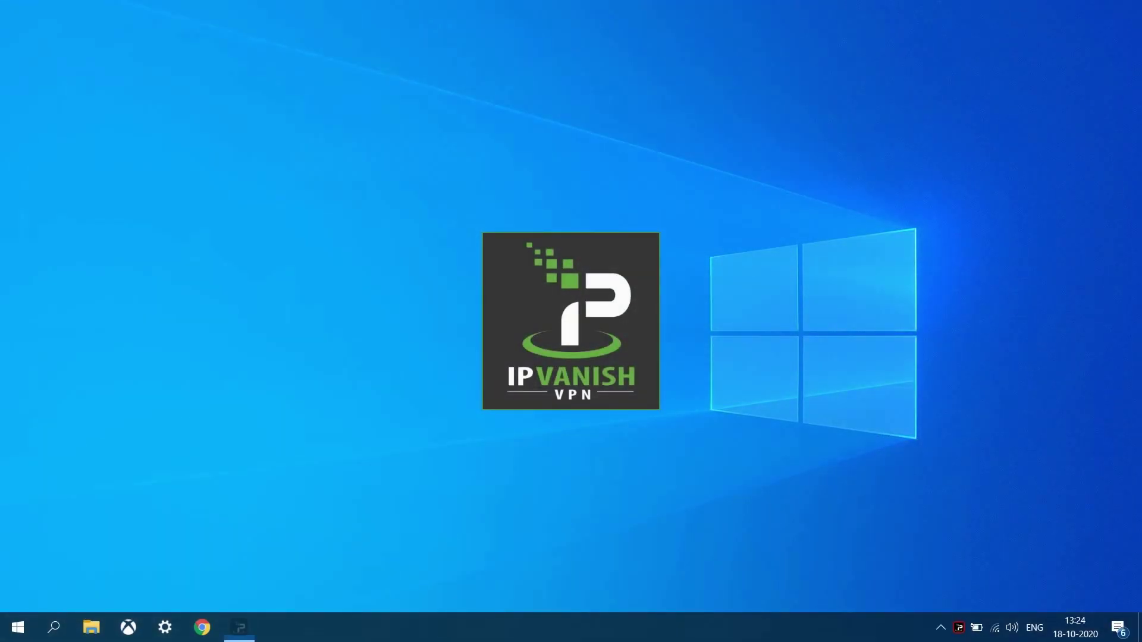
click(800, 164)
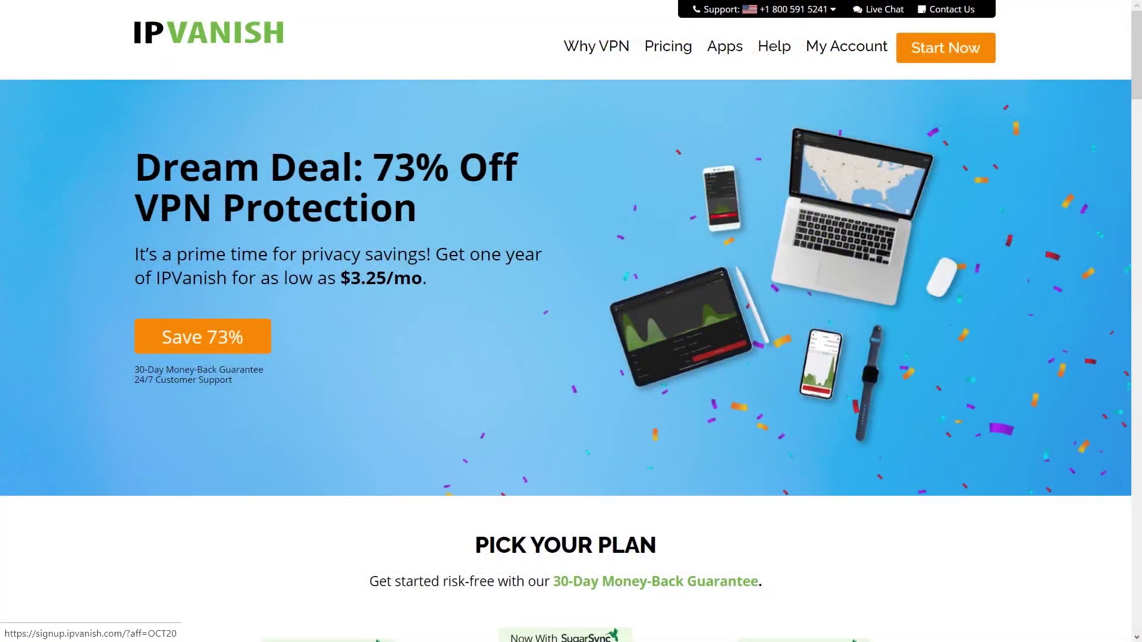
Review the IPVanish subscription plans on the home page and open the site's Pricing page
scroll(565, 321, down, 7)
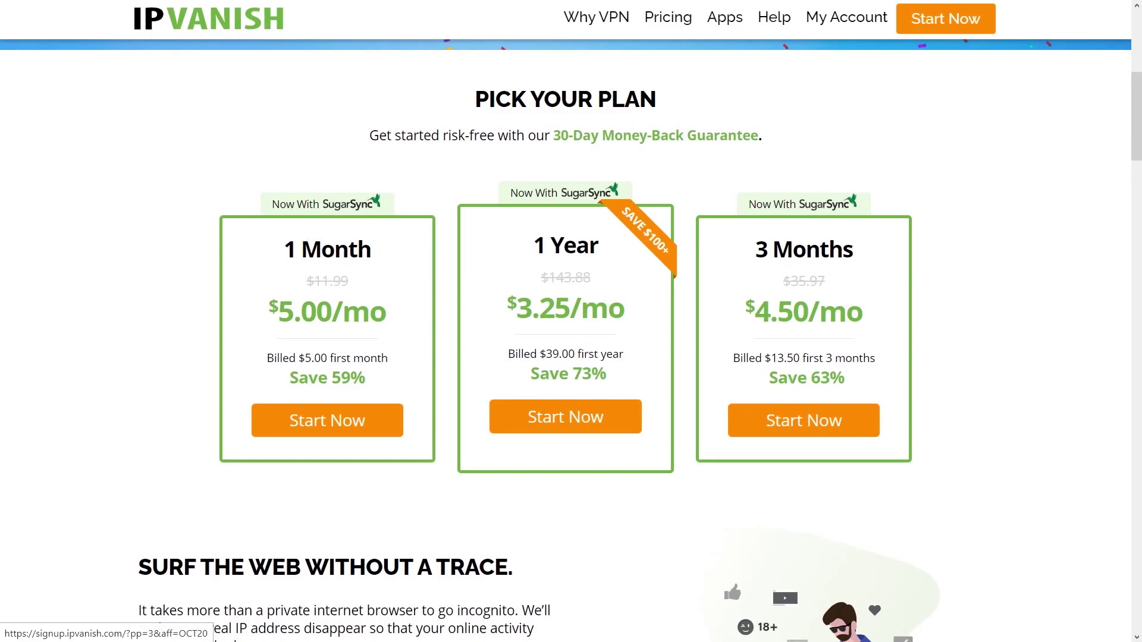
scroll(565, 321, down, 1)
click(668, 17)
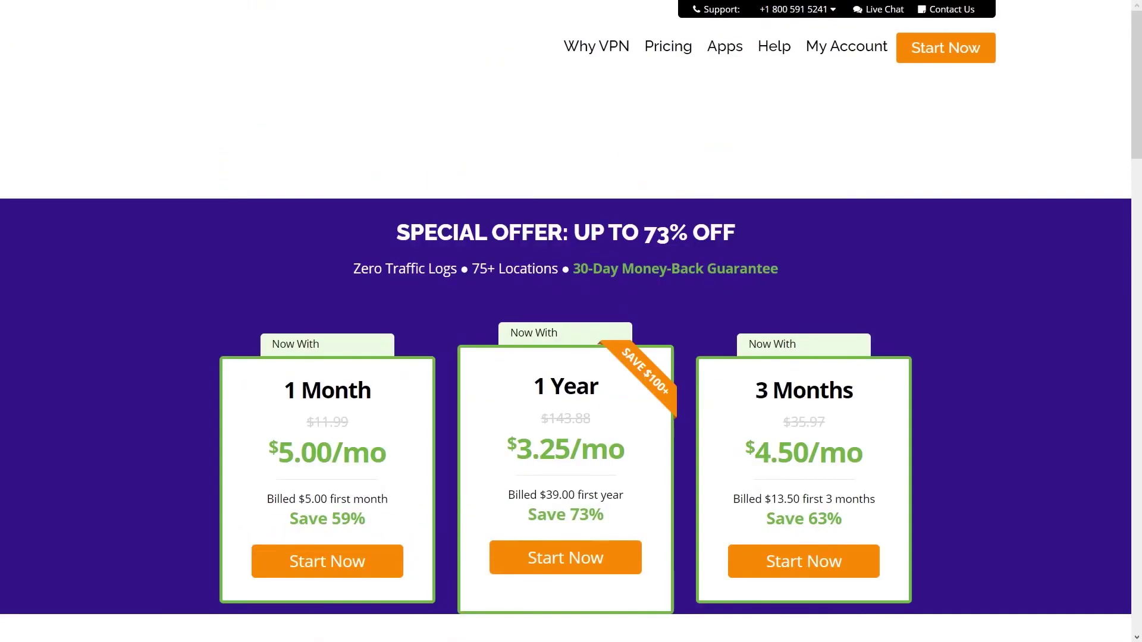
scroll(565, 321, down, 2)
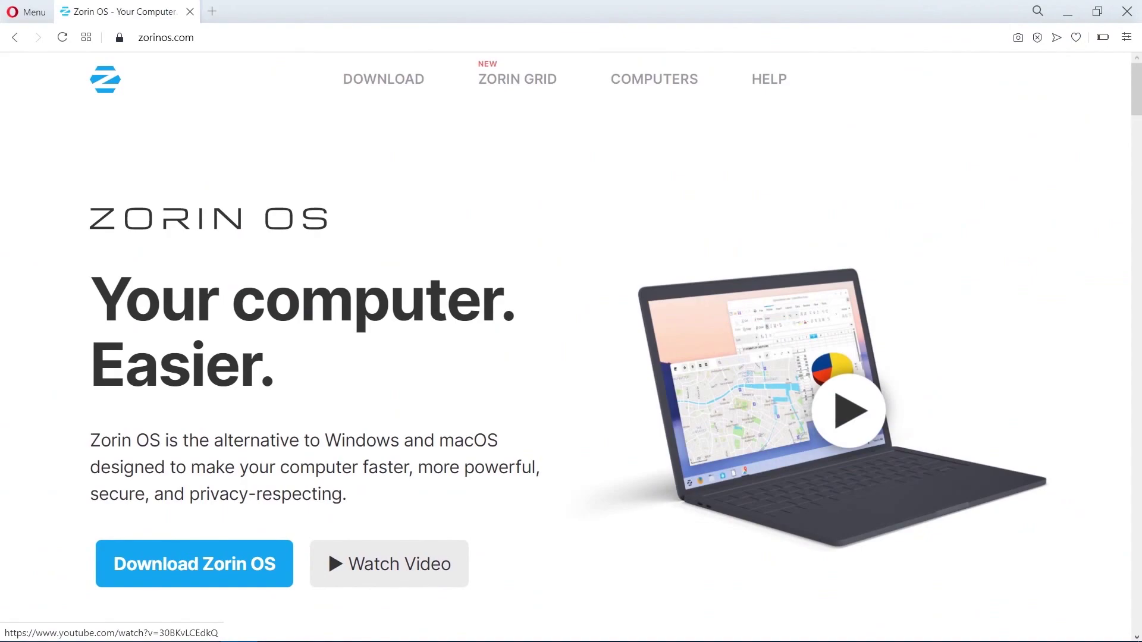
Look through the feature sections of the Zorin OS home page and open its download page
scroll(571, 345, down, 8)
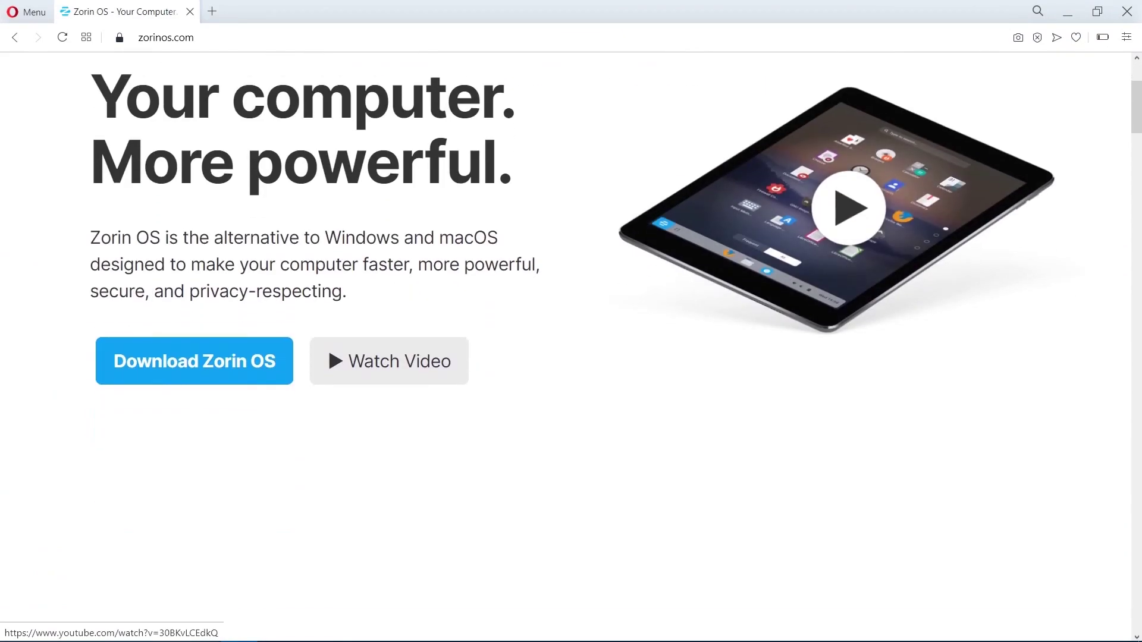
scroll(571, 345, down, 10)
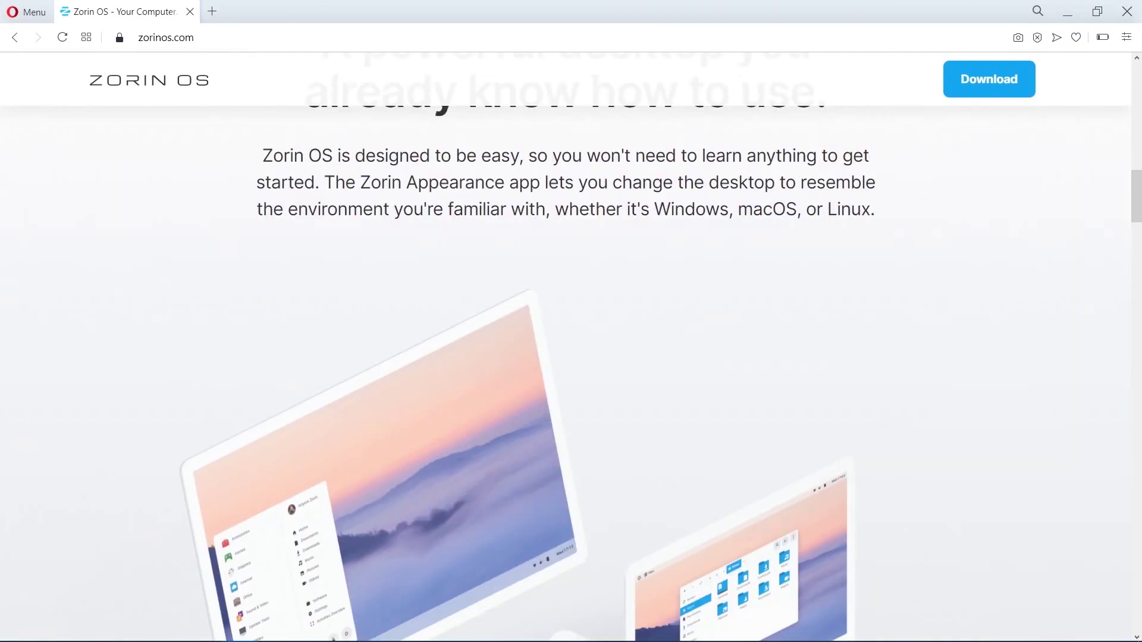
scroll(571, 345, down, 10)
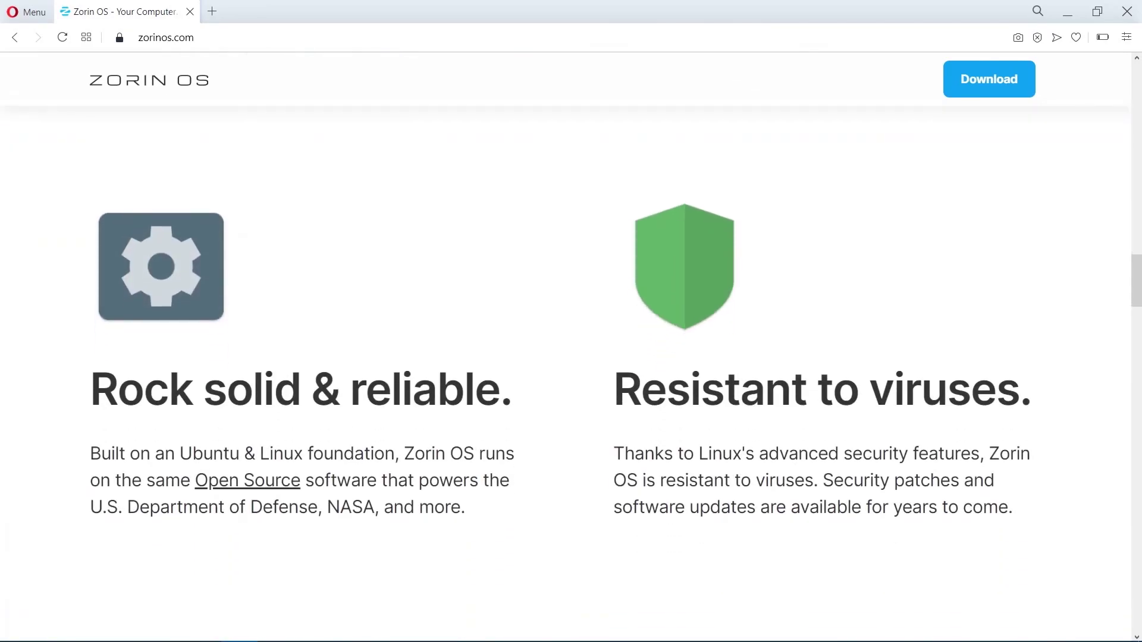
scroll(570, 345, down, 8)
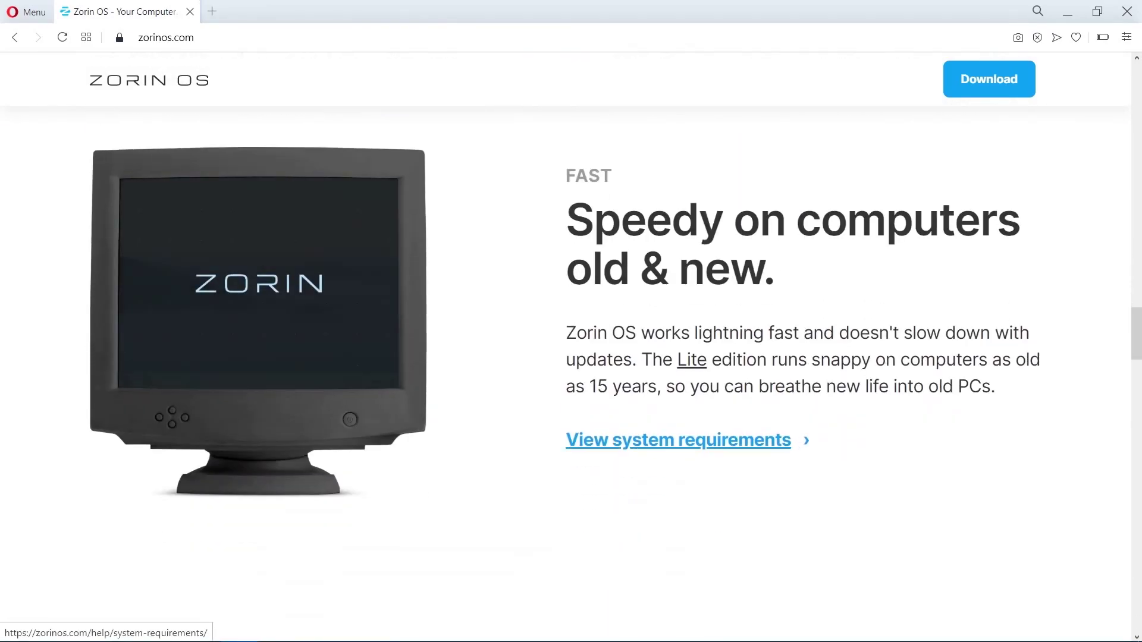
scroll(570, 345, down, 10)
scroll(571, 345, up, 2)
click(989, 79)
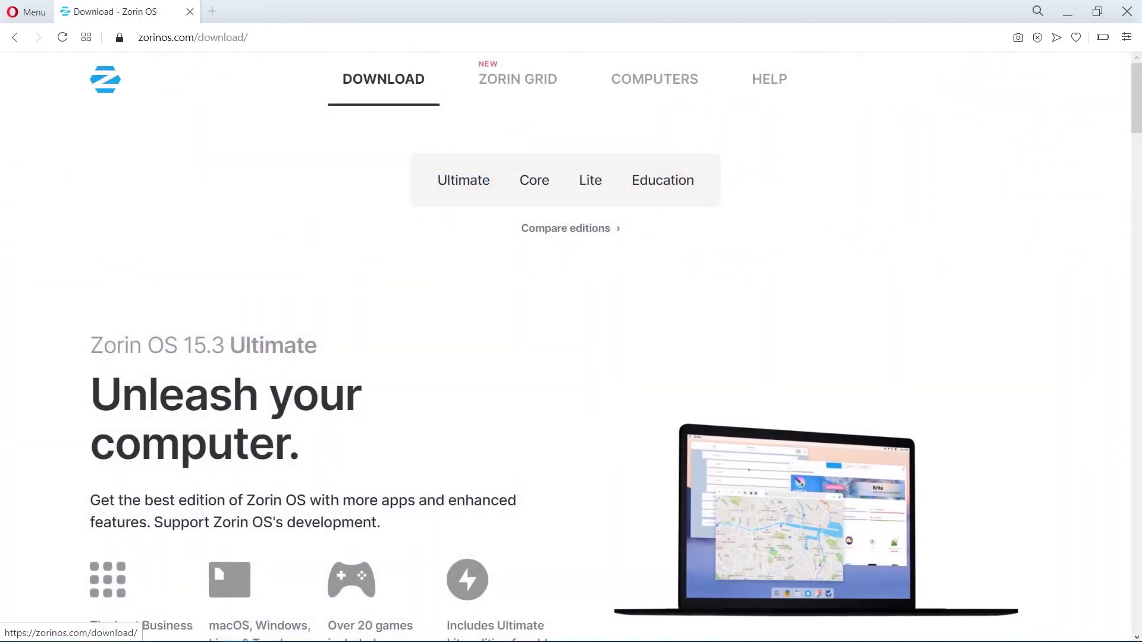
Compare the features and prices of the Zorin OS 15.3 Ultimate, Core and Lite editions on the download page
scroll(662, 180, down, 4)
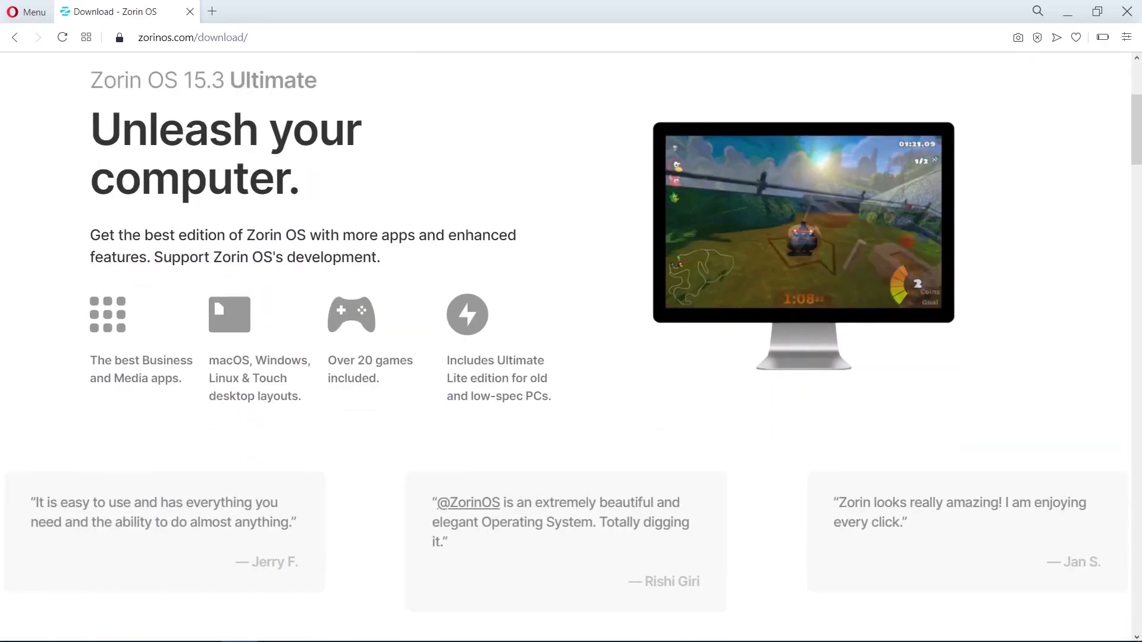
scroll(571, 347, down, 4)
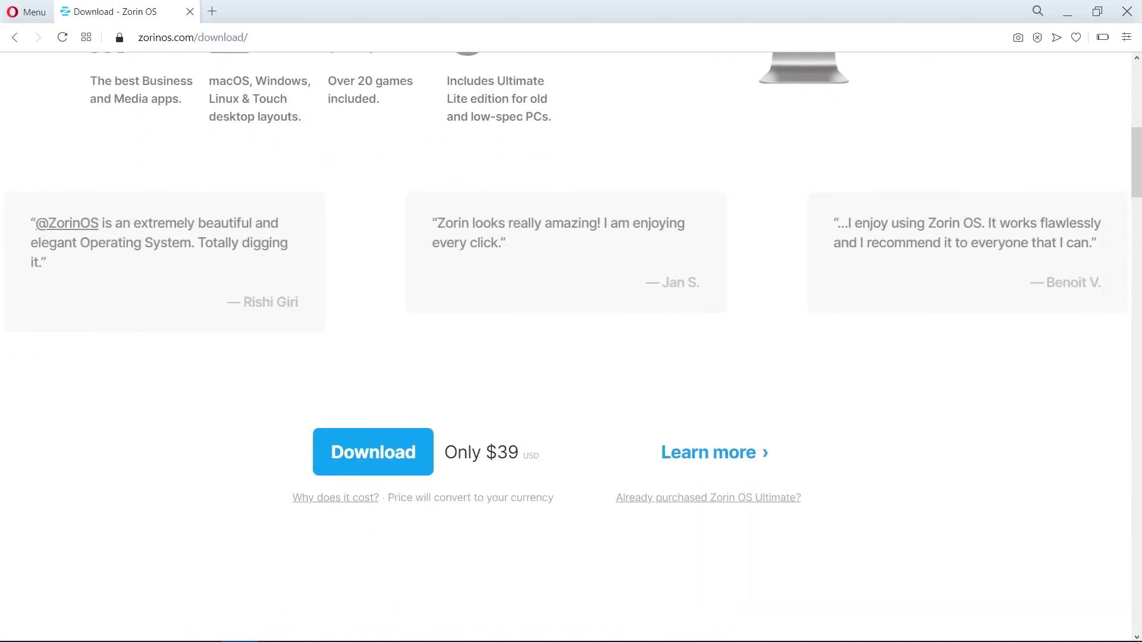
drag(441, 452, 538, 458)
key(Escape)
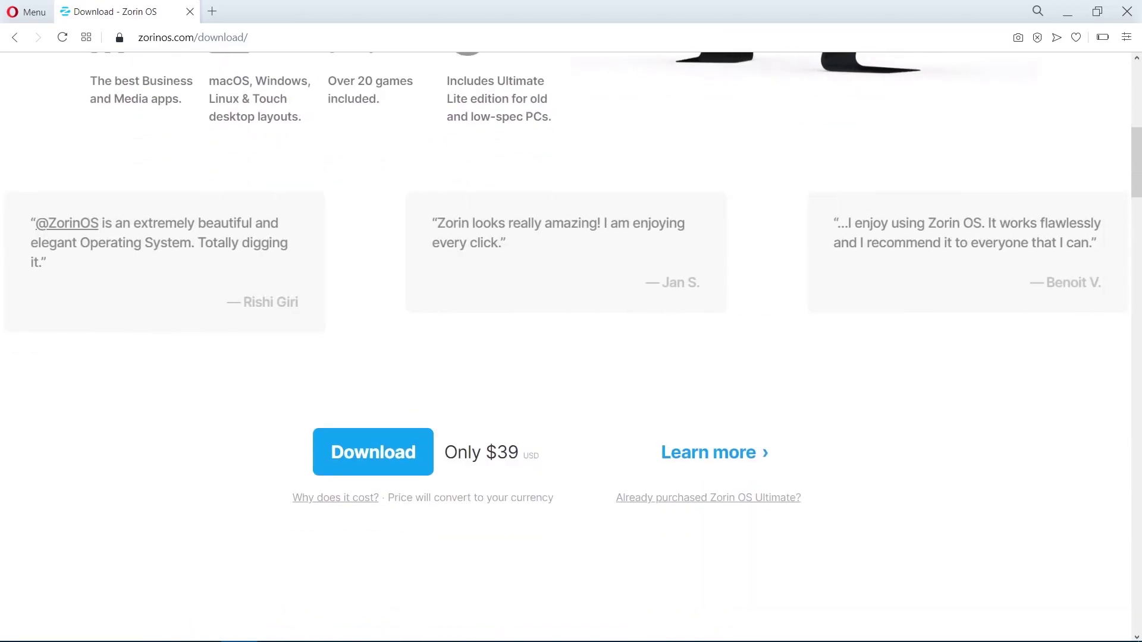
scroll(571, 347, down, 8)
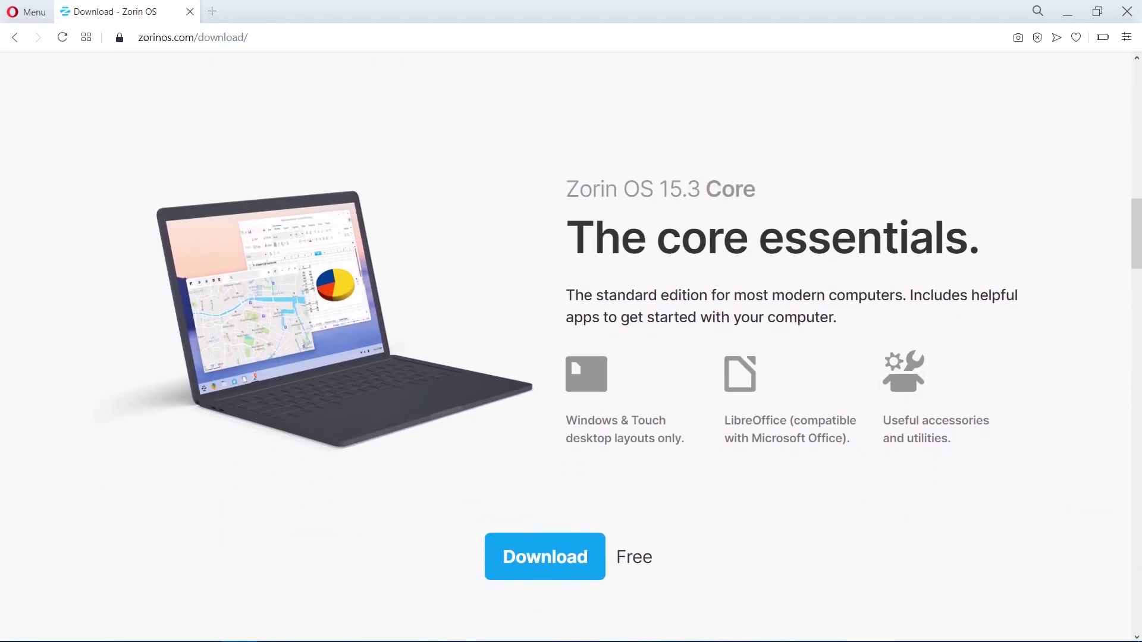
scroll(571, 347, down, 10)
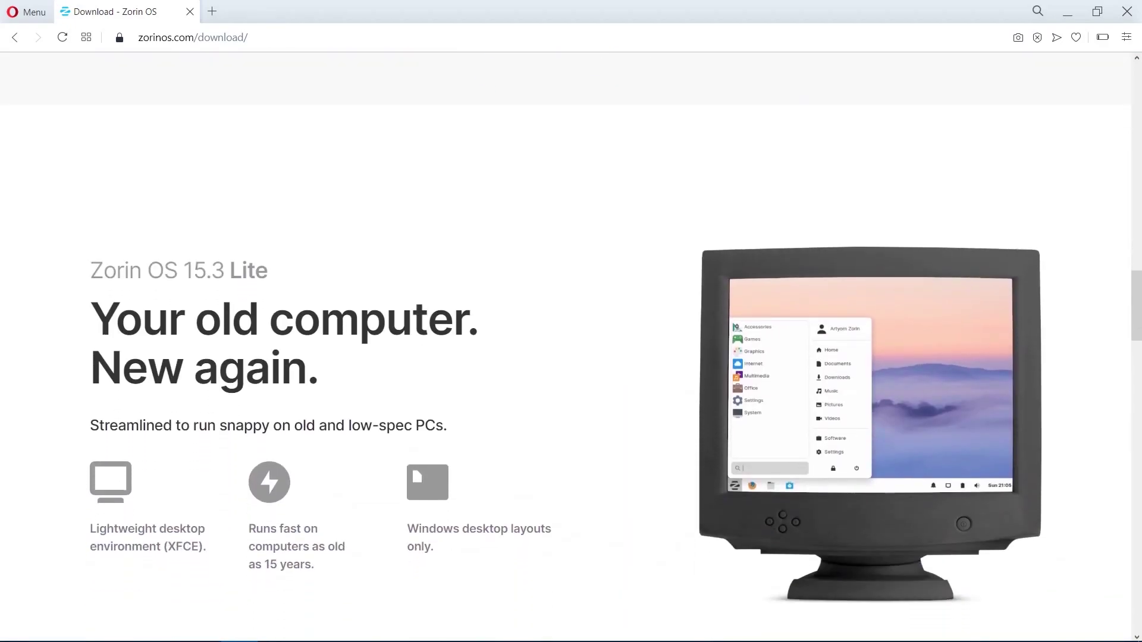
scroll(571, 347, down, 1)
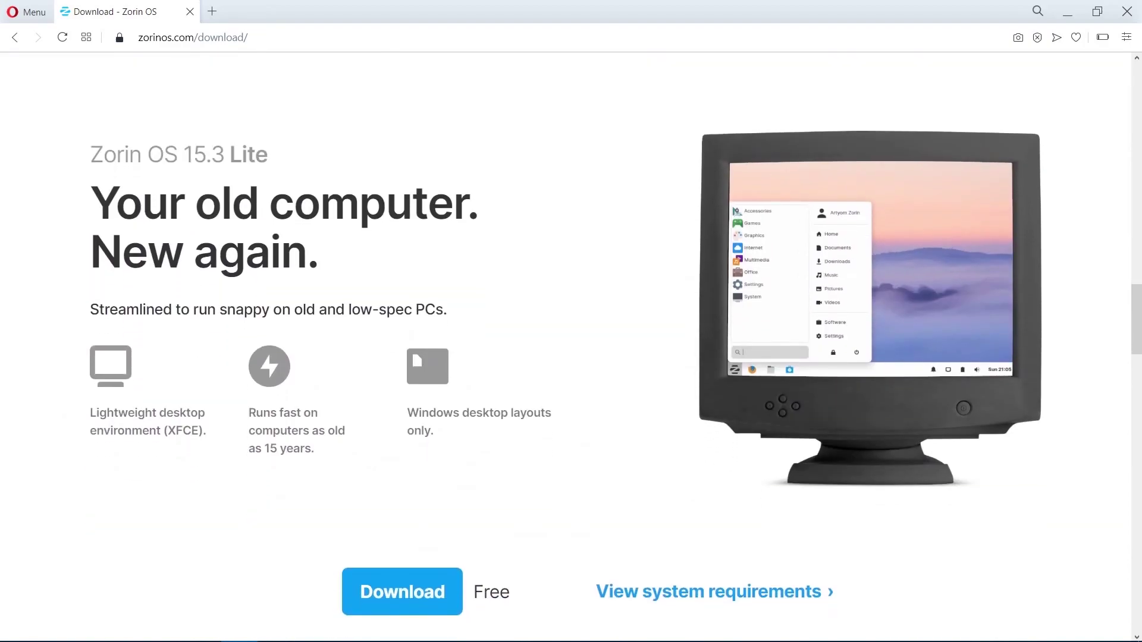
scroll(571, 347, down, 1)
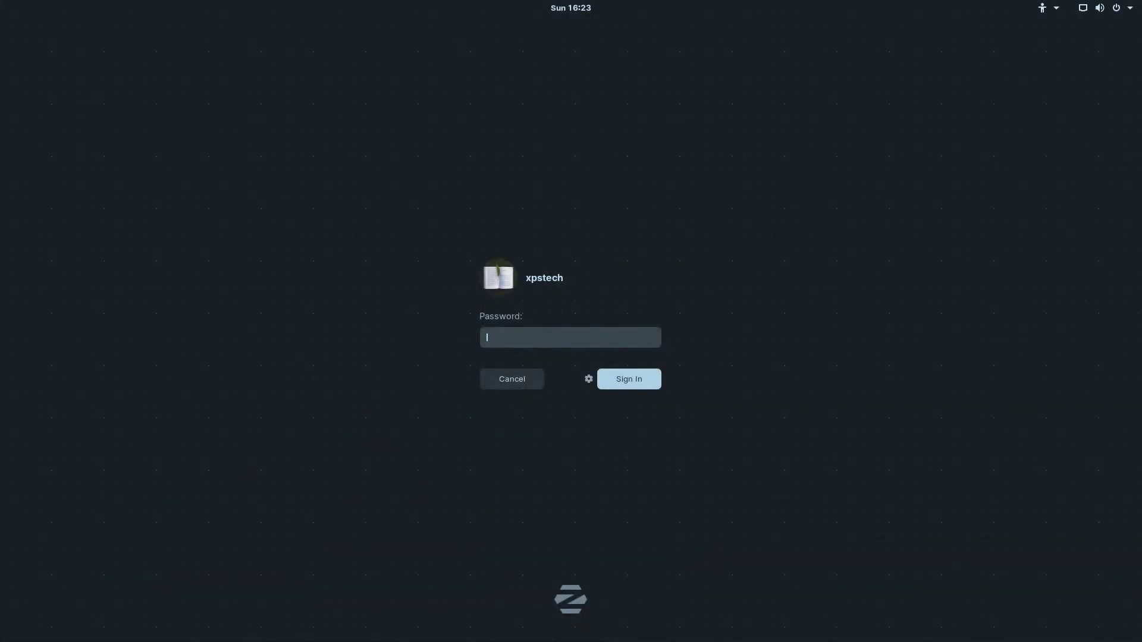
Enter the account password and sign in to the Zorin OS desktop
text(*******)
key(Return)
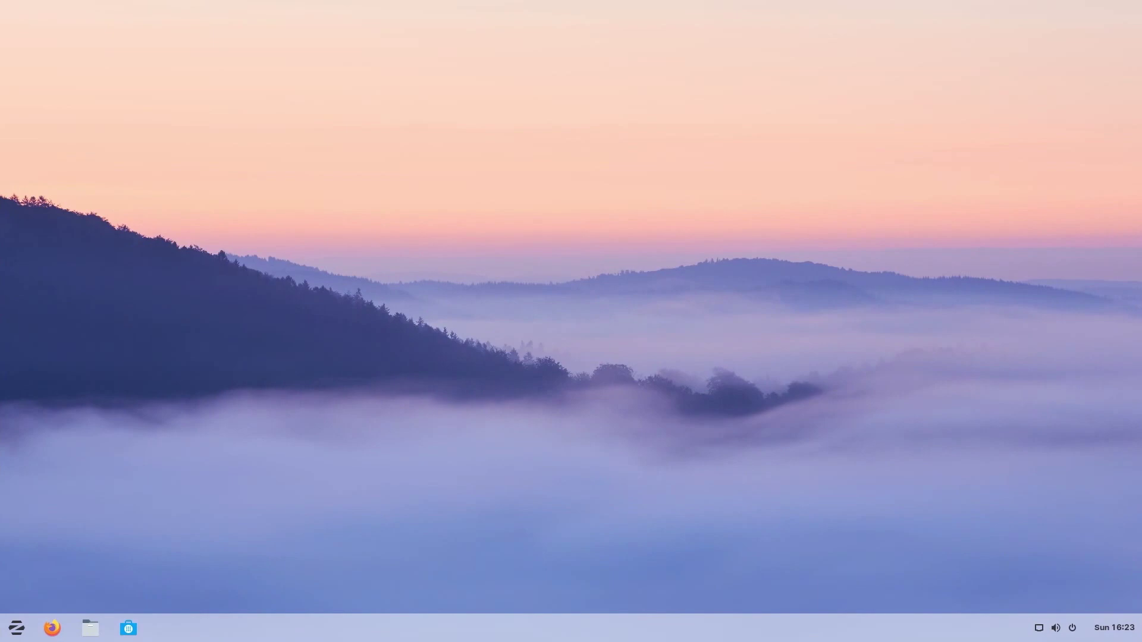
Look at the application menu, including the Internet category, return to the category list and close the menu
key(super)
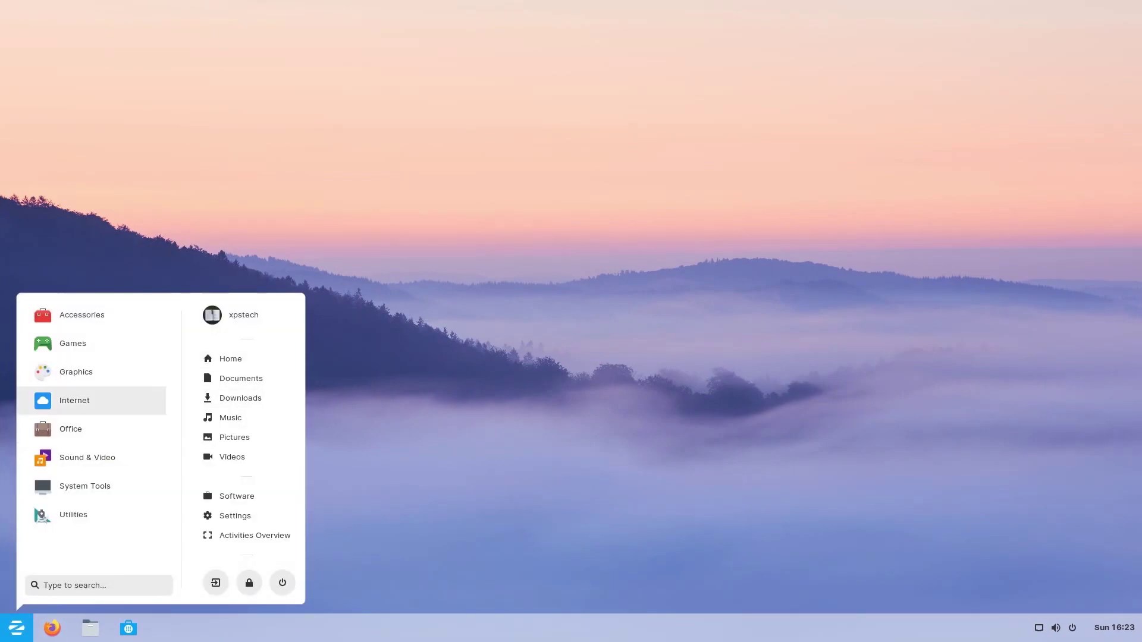
click(91, 400)
click(97, 553)
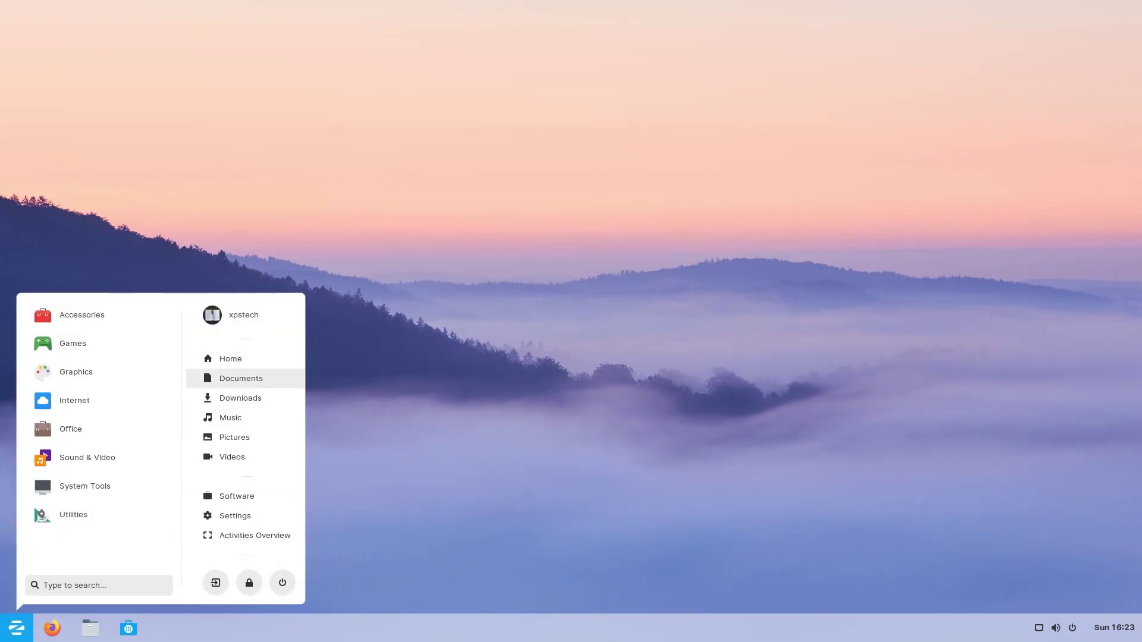
key(Escape)
Check the taskbar's sound control and the clock's calendar, and look at the desktop context menu
click(1055, 628)
click(1114, 628)
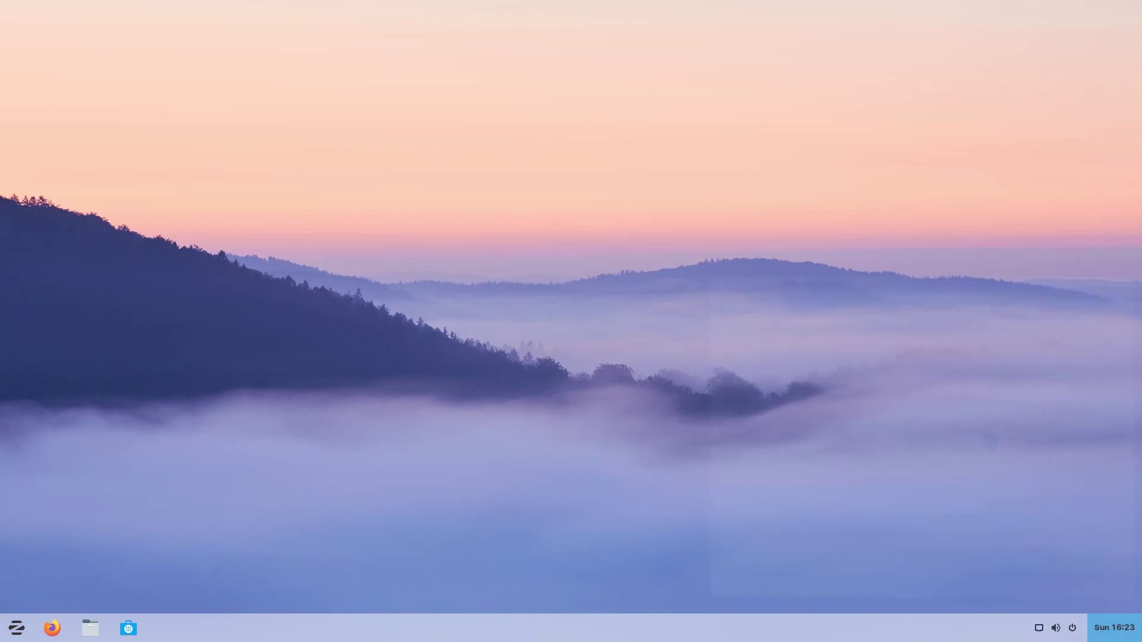
key(Return)
key(Escape)
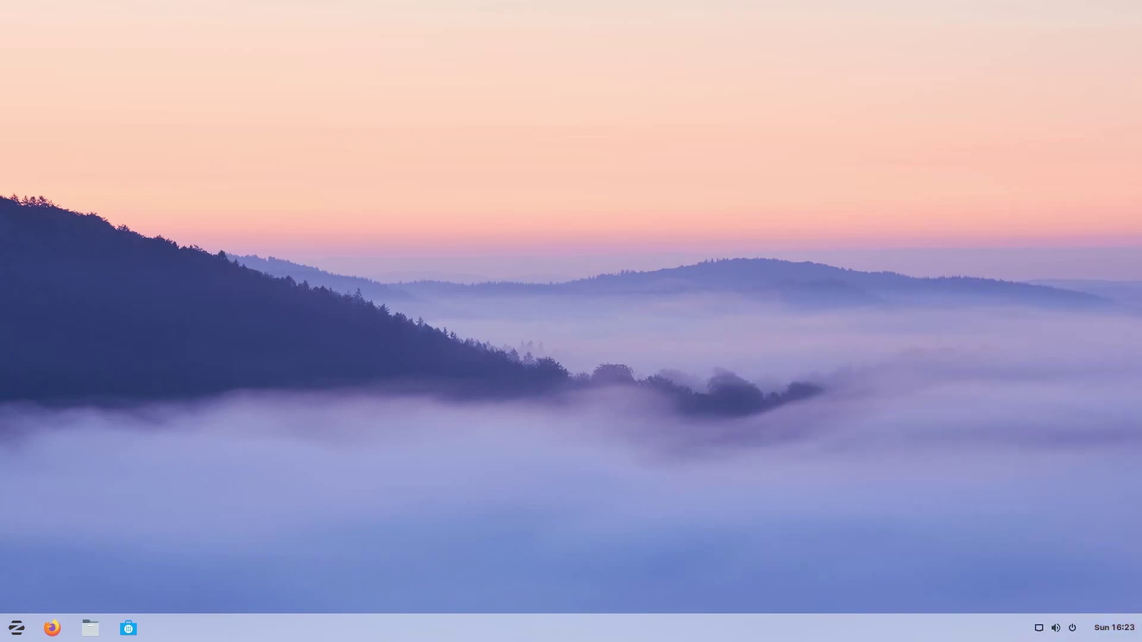
key(shift+F10)
key(Escape)
key(super)
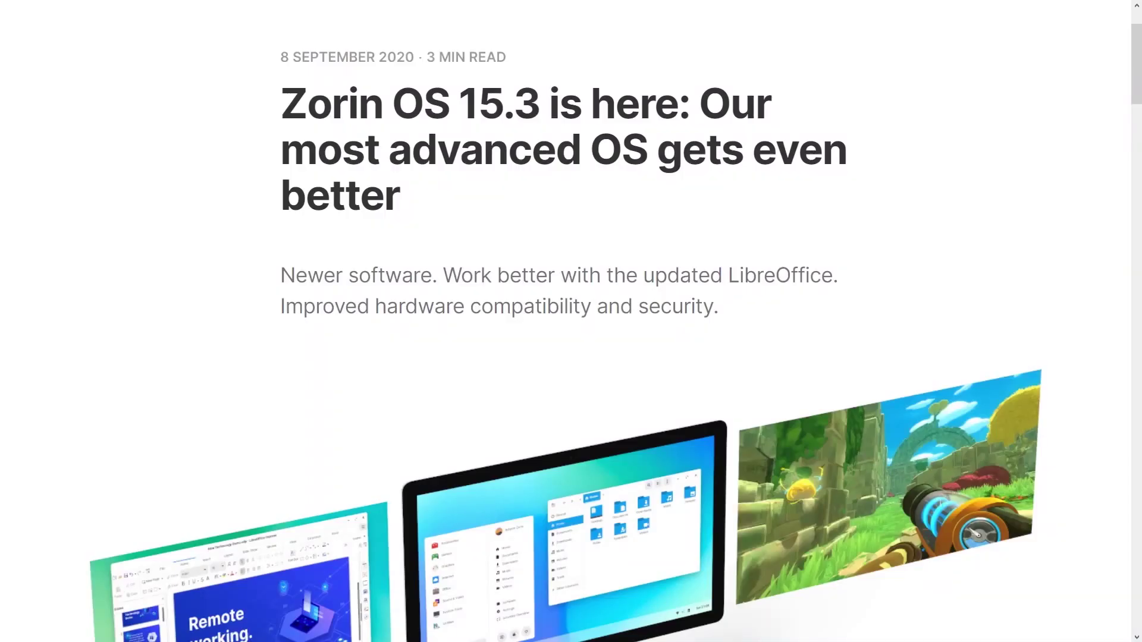
Read the Zorin OS 15.3 release article's sections on LibreOffice, newer software and Zorin Connect
scroll(571, 321, down, 12)
scroll(571, 321, down, 15)
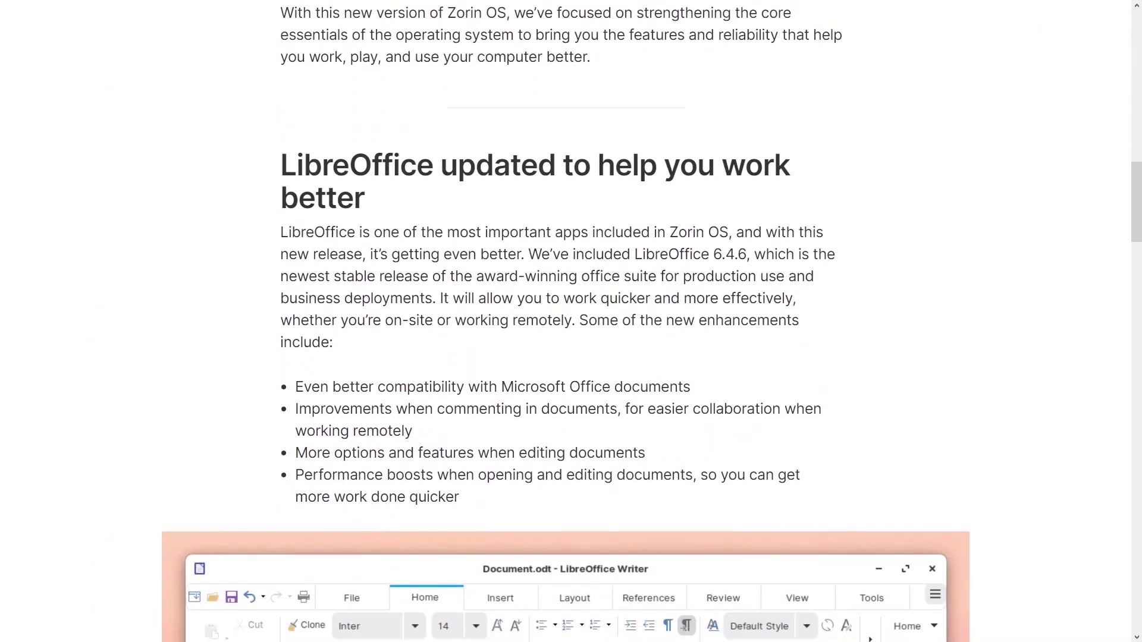
scroll(571, 321, down, 9)
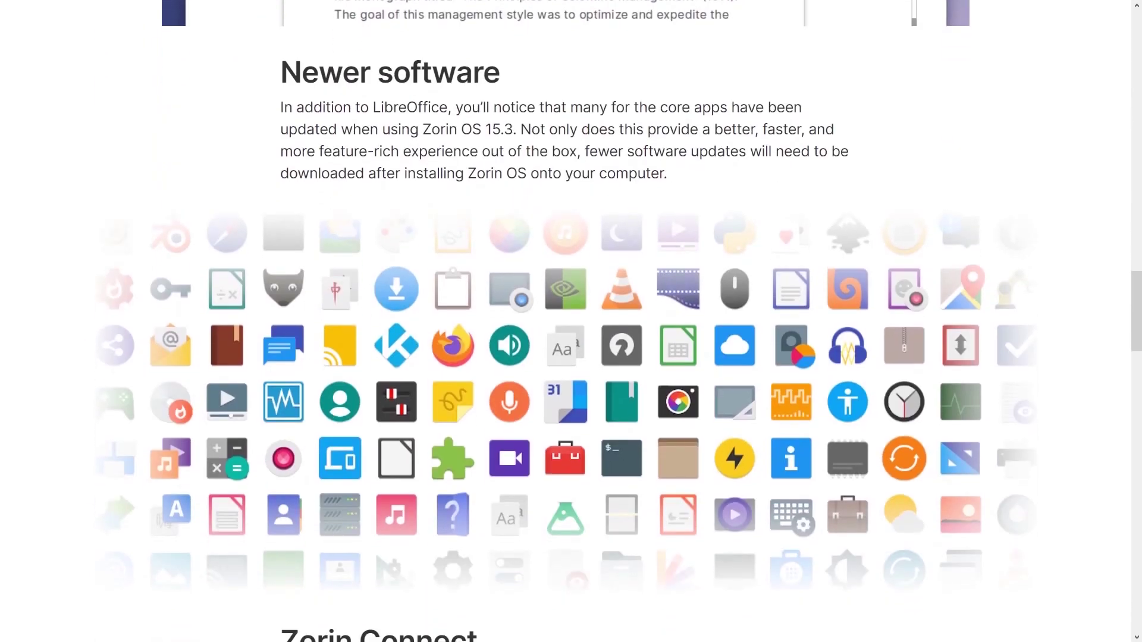
scroll(571, 321, down, 6)
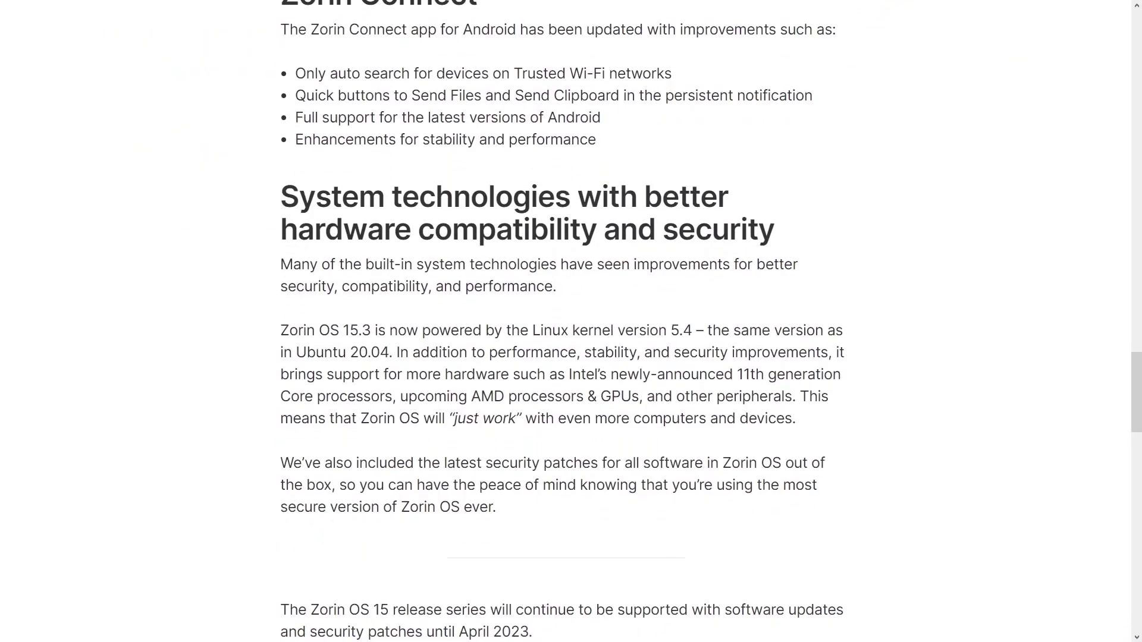
Highlight the phrase "Linux kernel version 5.4" in the article's section on system technologies
scroll(571, 321, down, 1)
drag(472, 271, 696, 272)
click(696, 272)
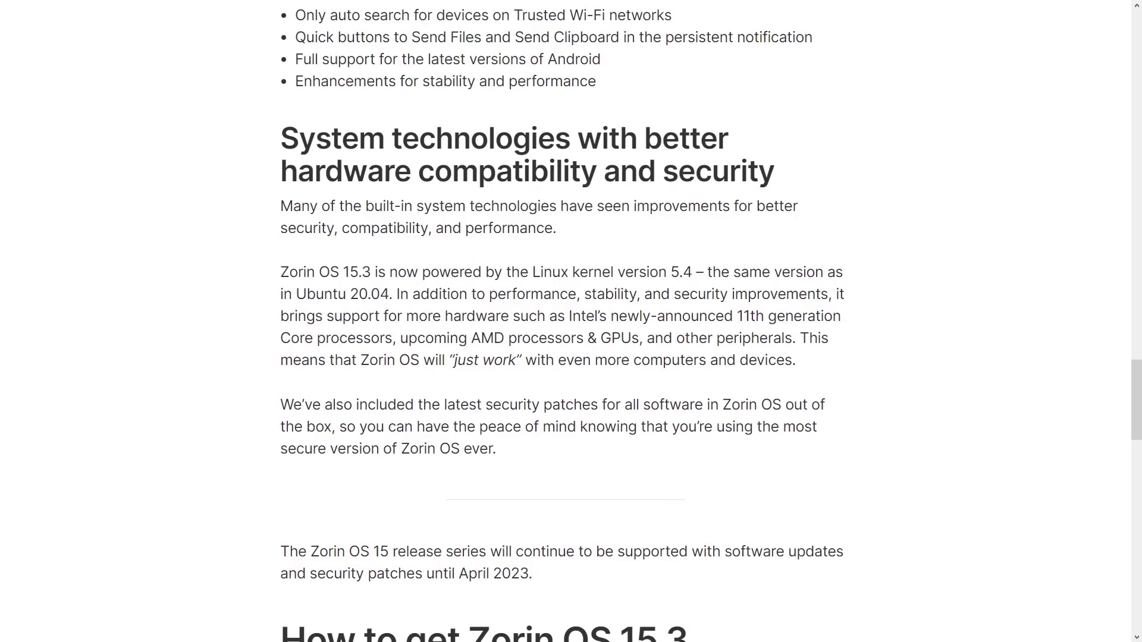
drag(692, 272, 531, 272)
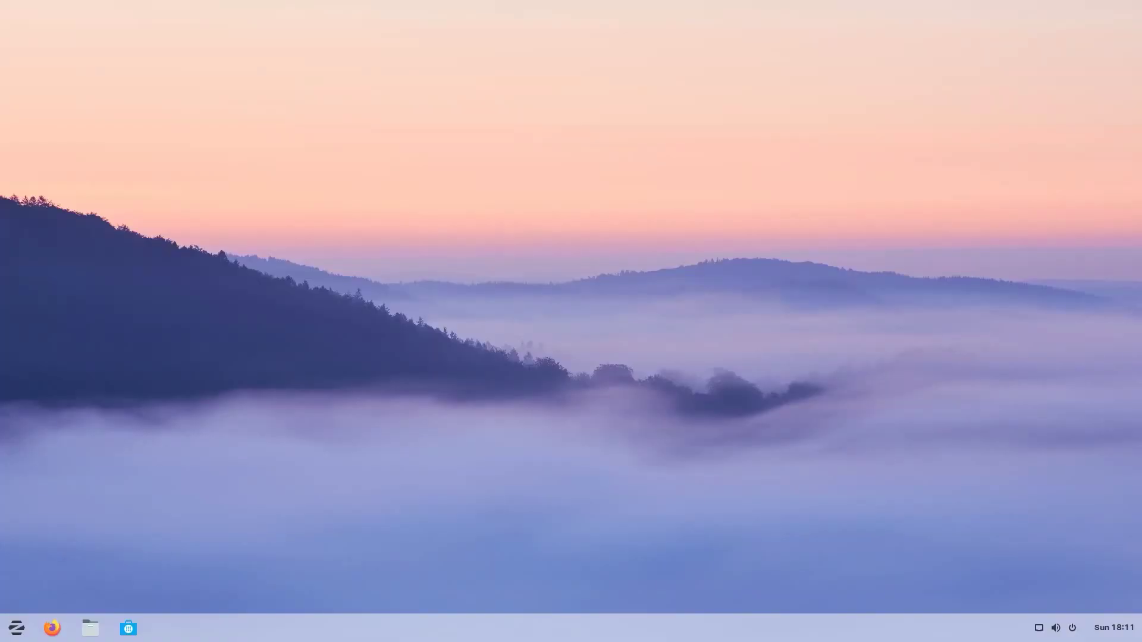
Search the application menu for "zor" and open Zorin Appearance
key(super)
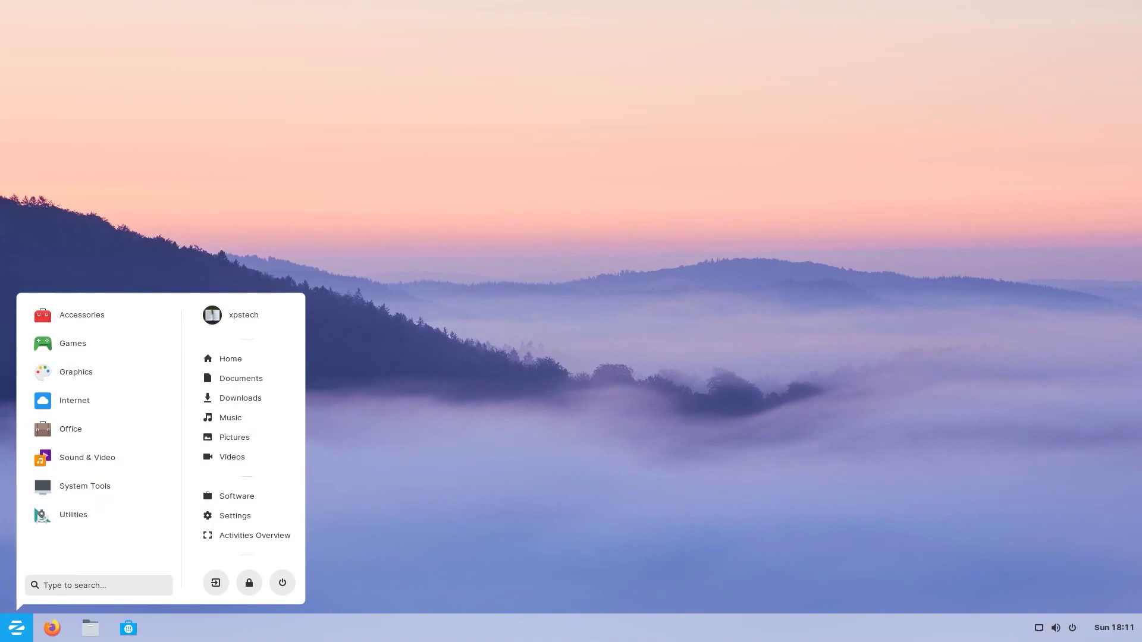
key(Down)
key(Up)
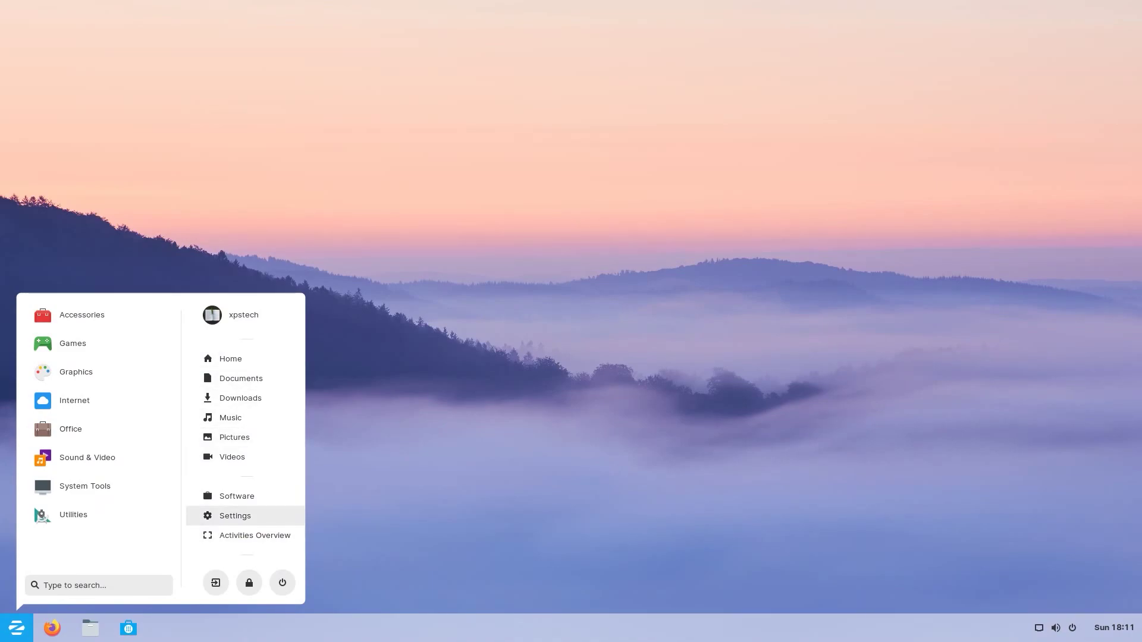
click(45, 585)
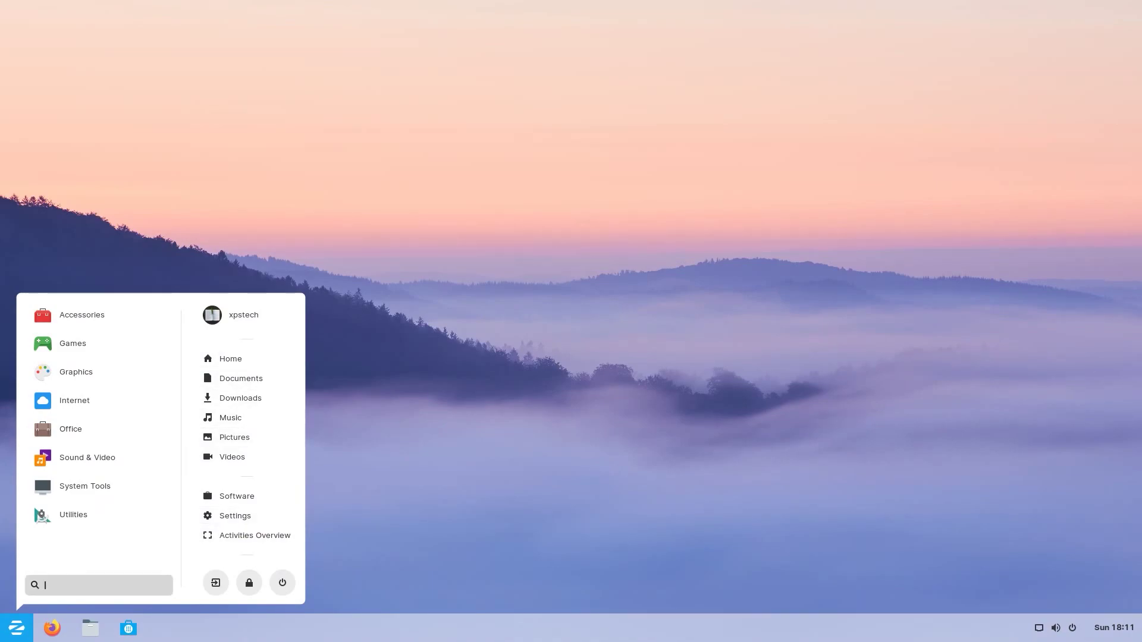
text(zor)
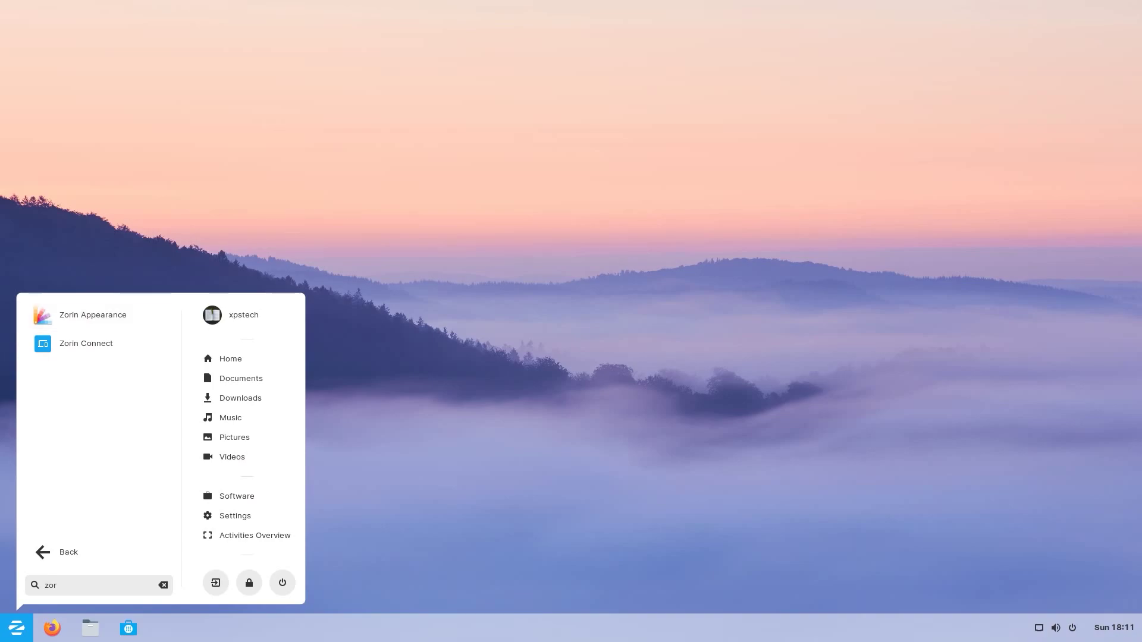
click(91, 315)
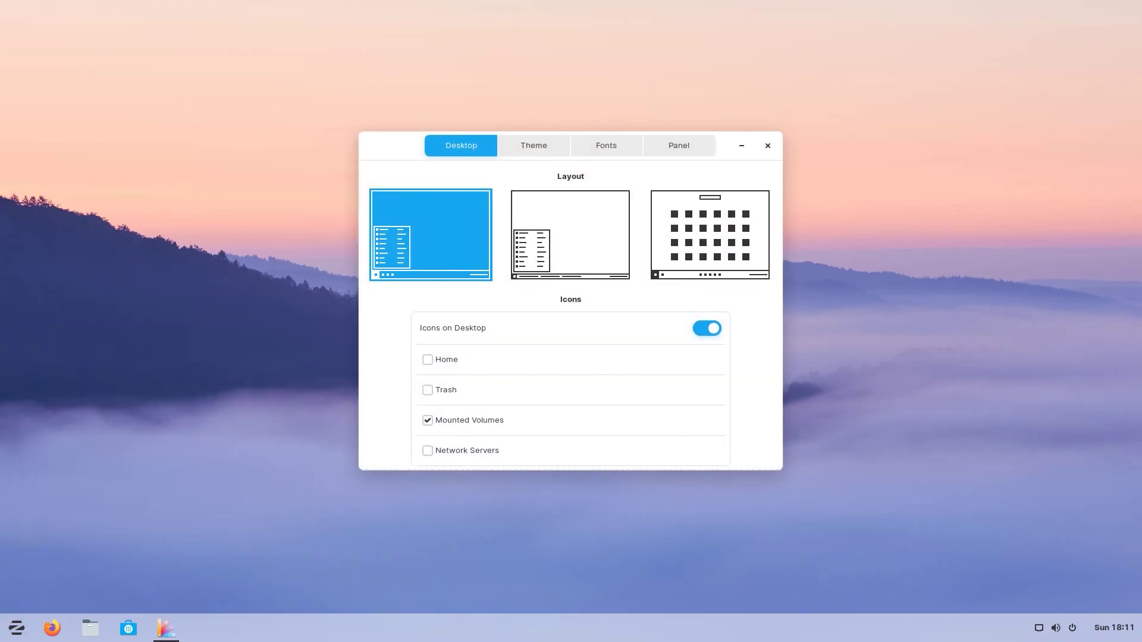
scroll(570, 292, down, 1)
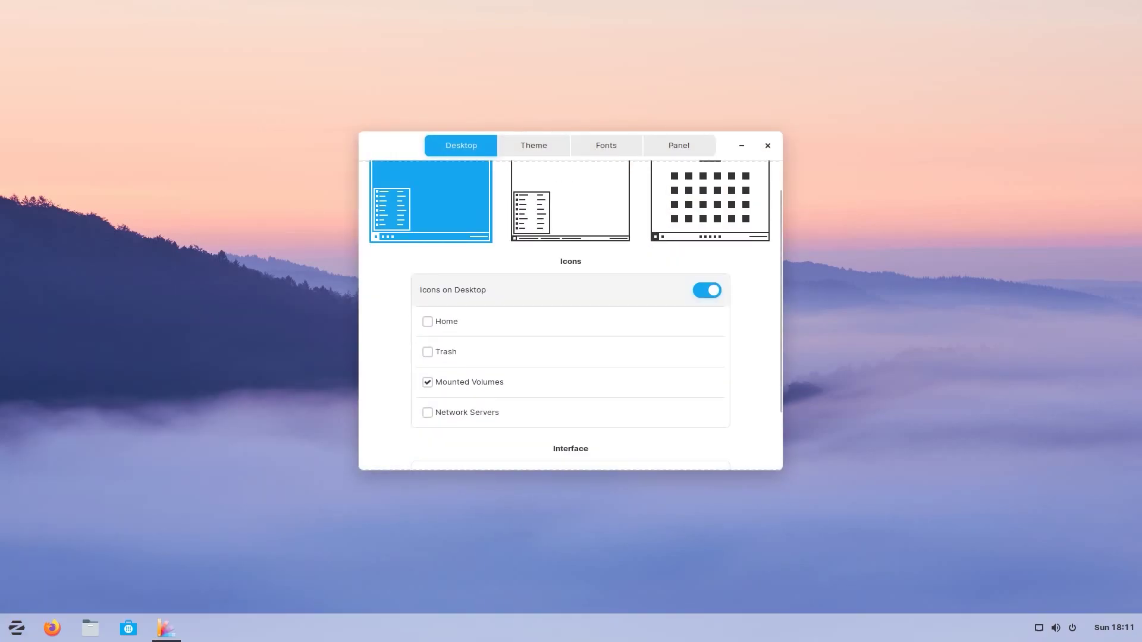
scroll(570, 291, down, 2)
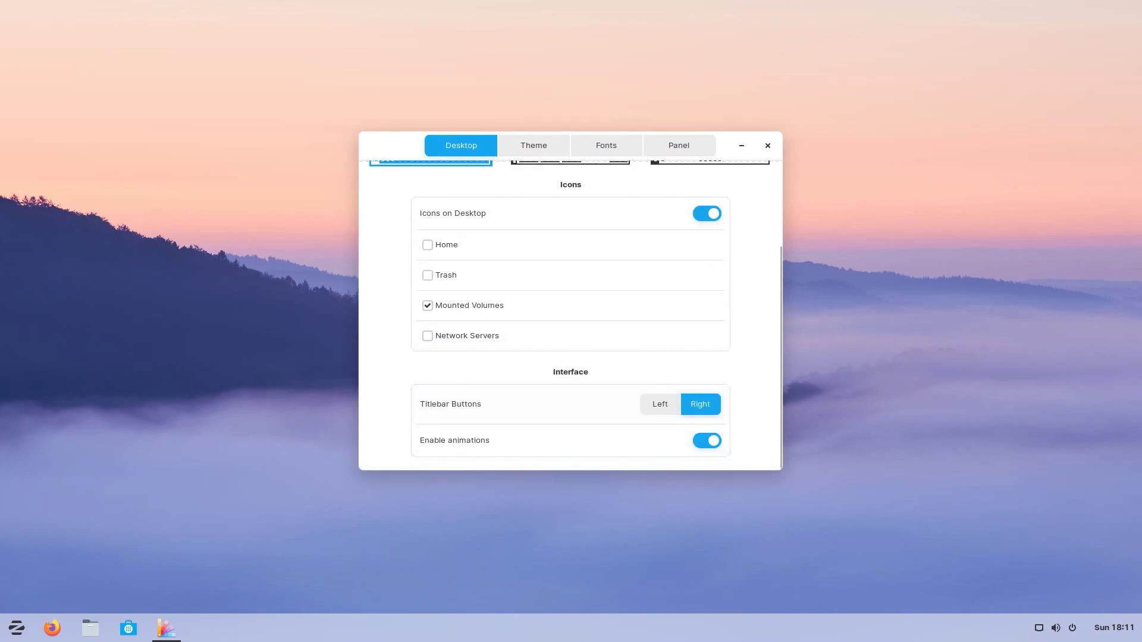
scroll(571, 450, up, 3)
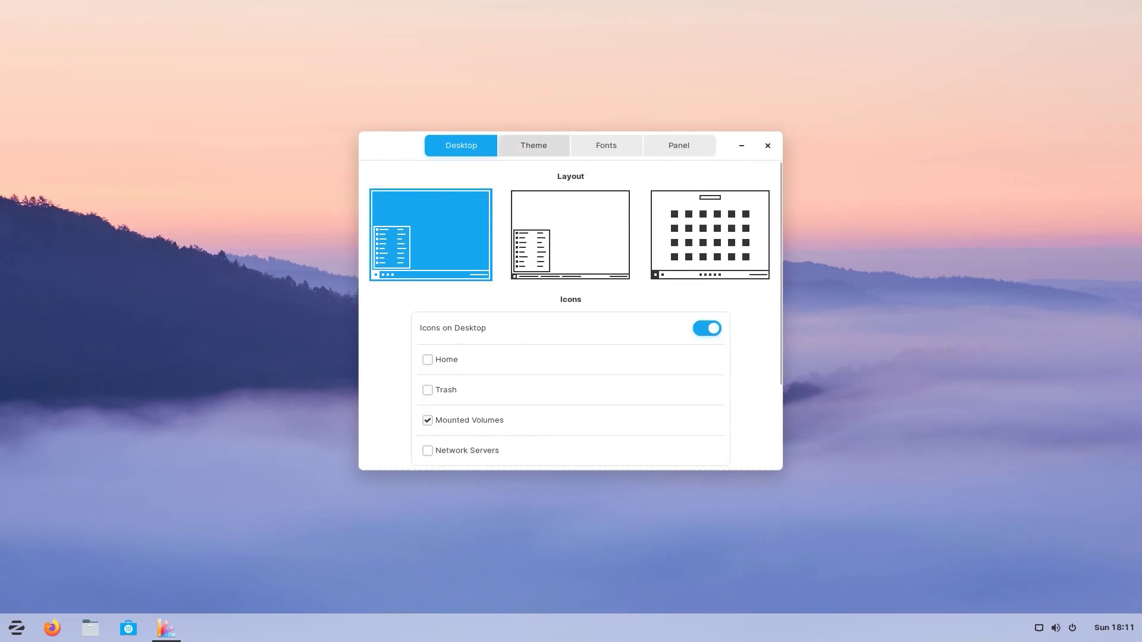
Try the green accent color in the theme settings and switch back to blue
click(534, 145)
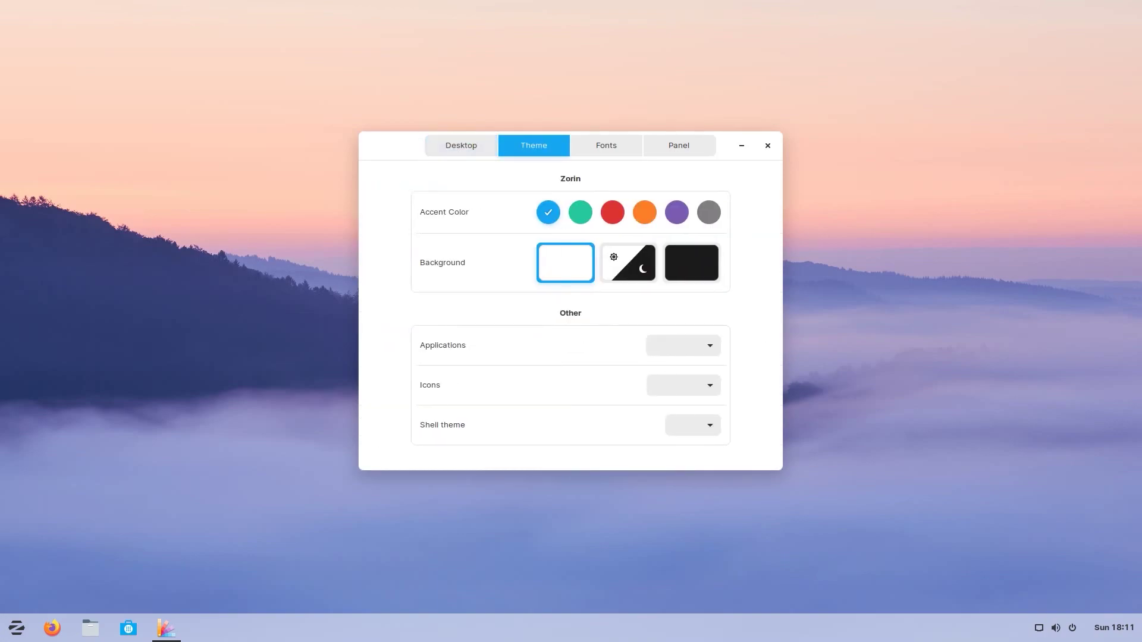
click(580, 212)
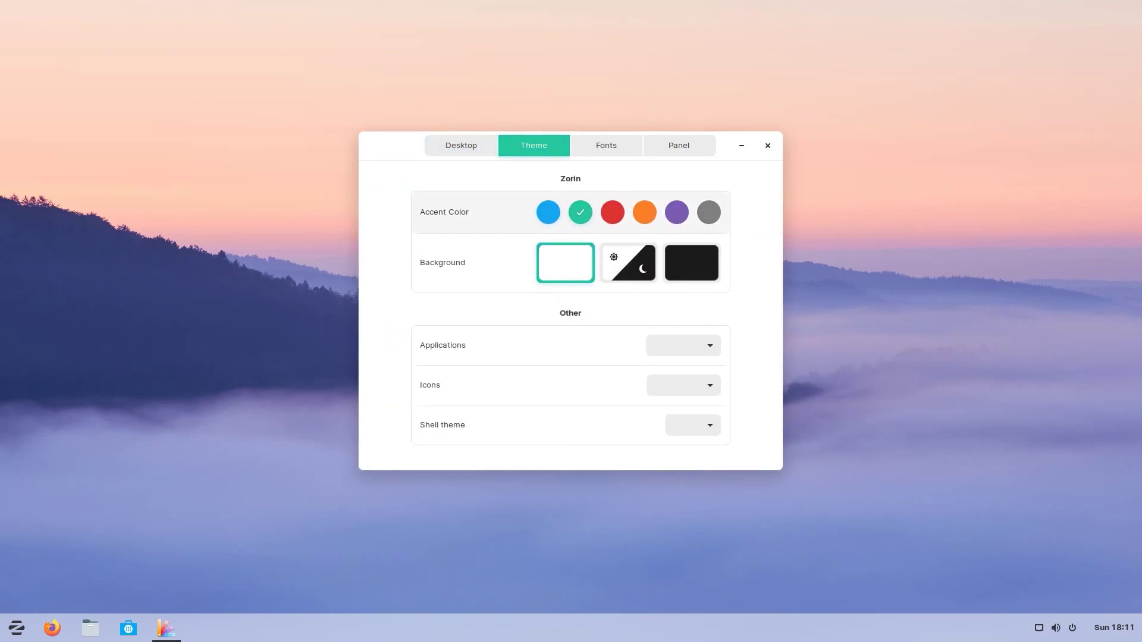
click(548, 212)
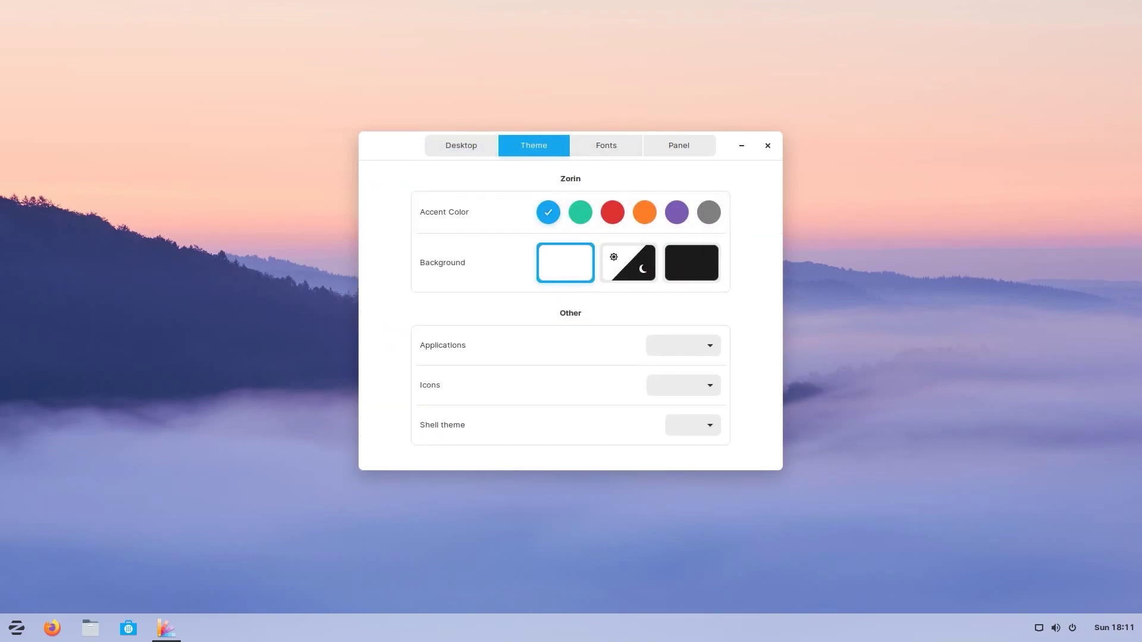
Look at the font settings and the panel settings in Zorin Appearance
click(606, 145)
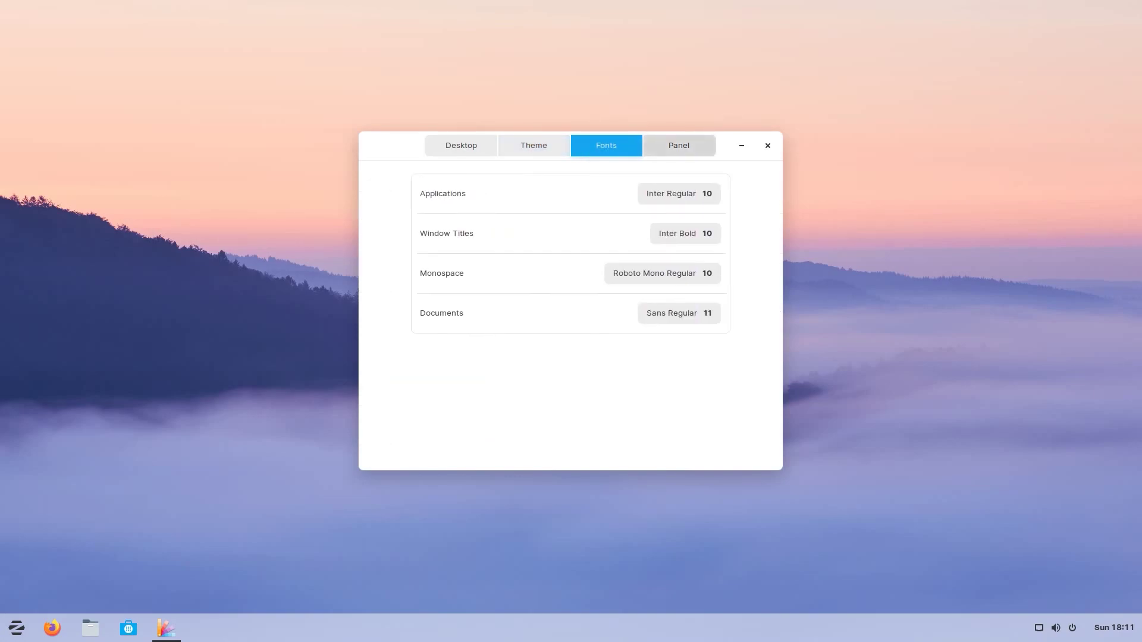
click(679, 145)
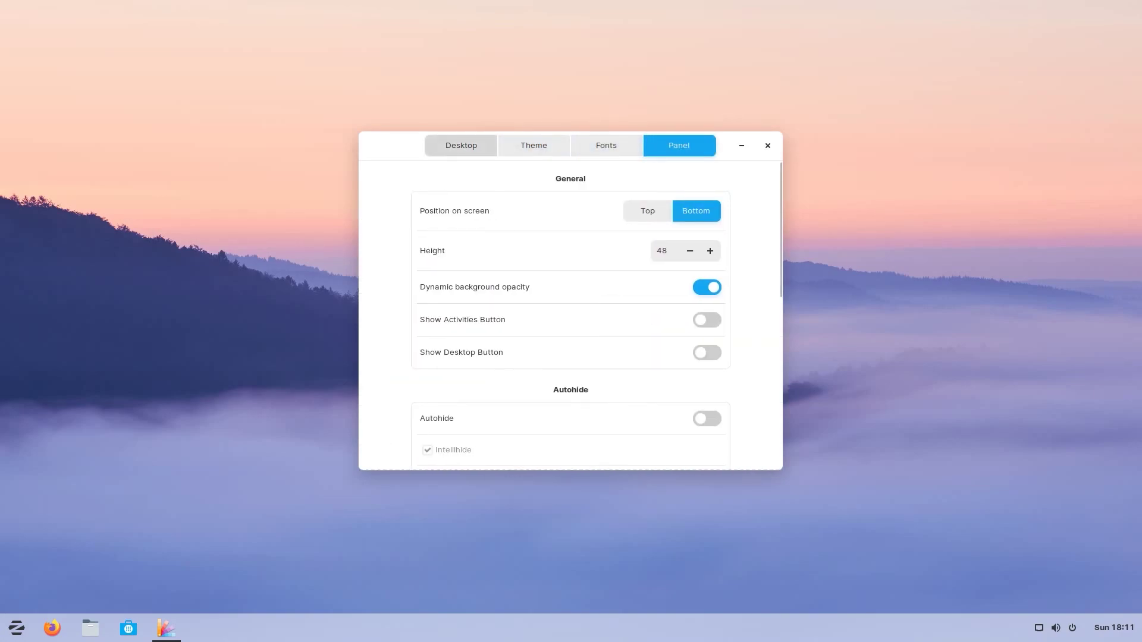
Switch the desktop to the layout with the full-screen application grid and browse all applications in it
click(461, 145)
key(super)
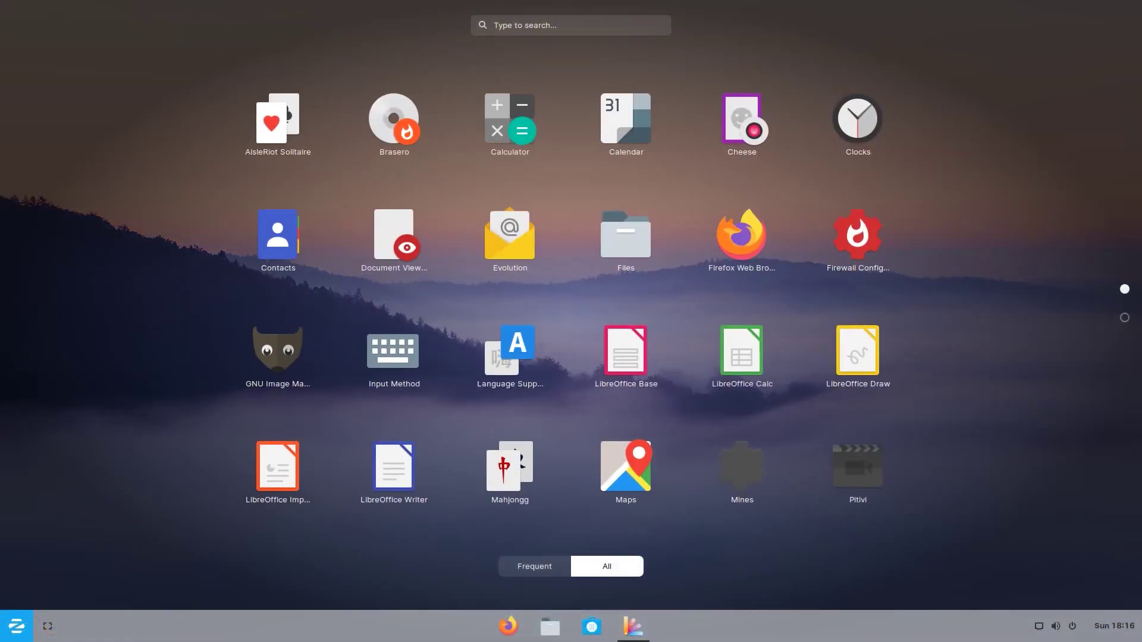
scroll(687, 292, down, 1)
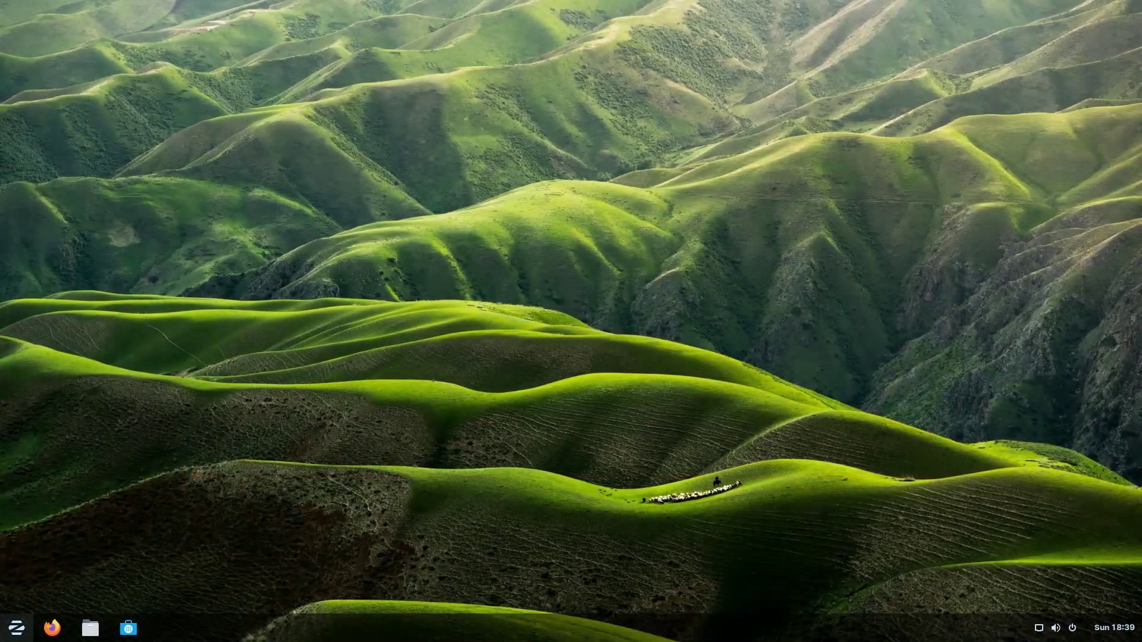
Check the installed GNOME Shell version by running gnome-shell --version in a terminal
key(super)
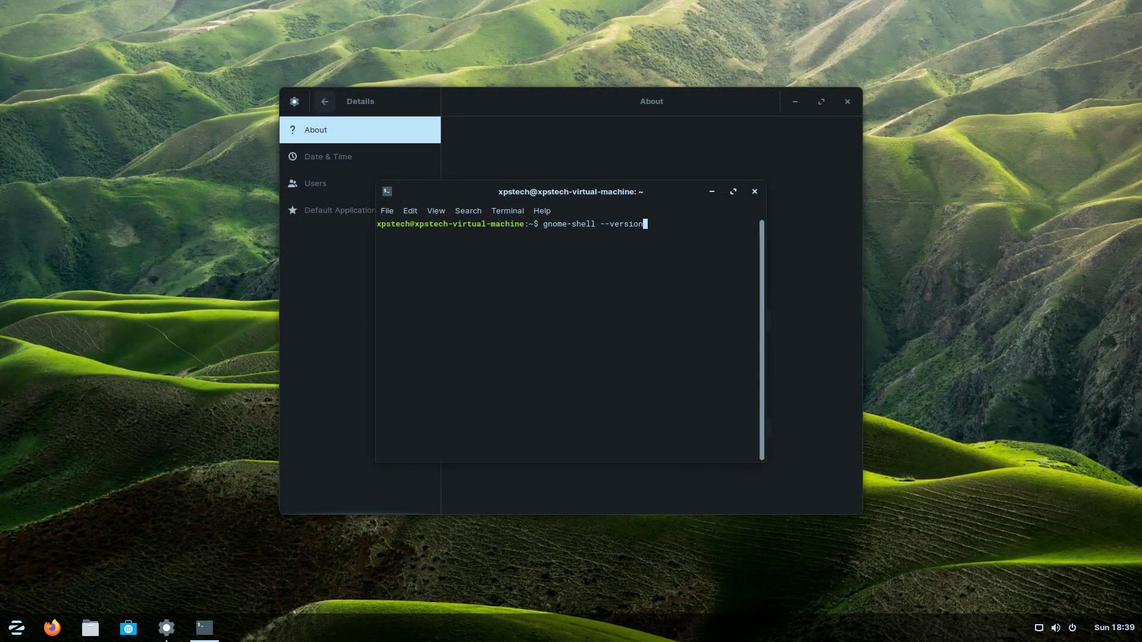
key(Return)
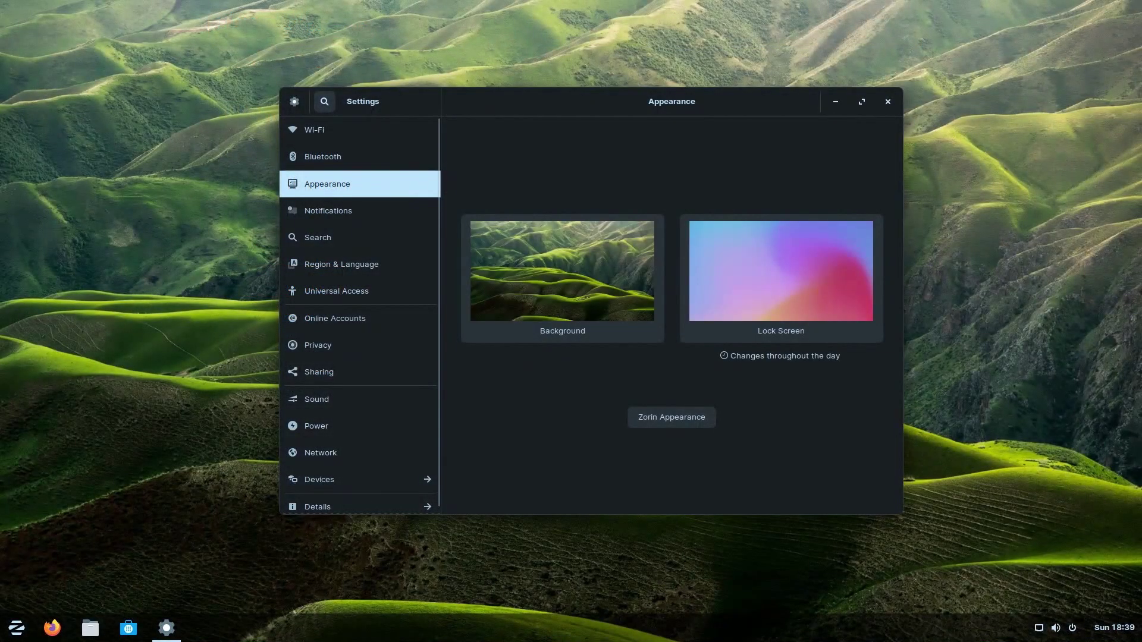
Look through the system settings categories and open Devices
scroll(357, 473, down, 1)
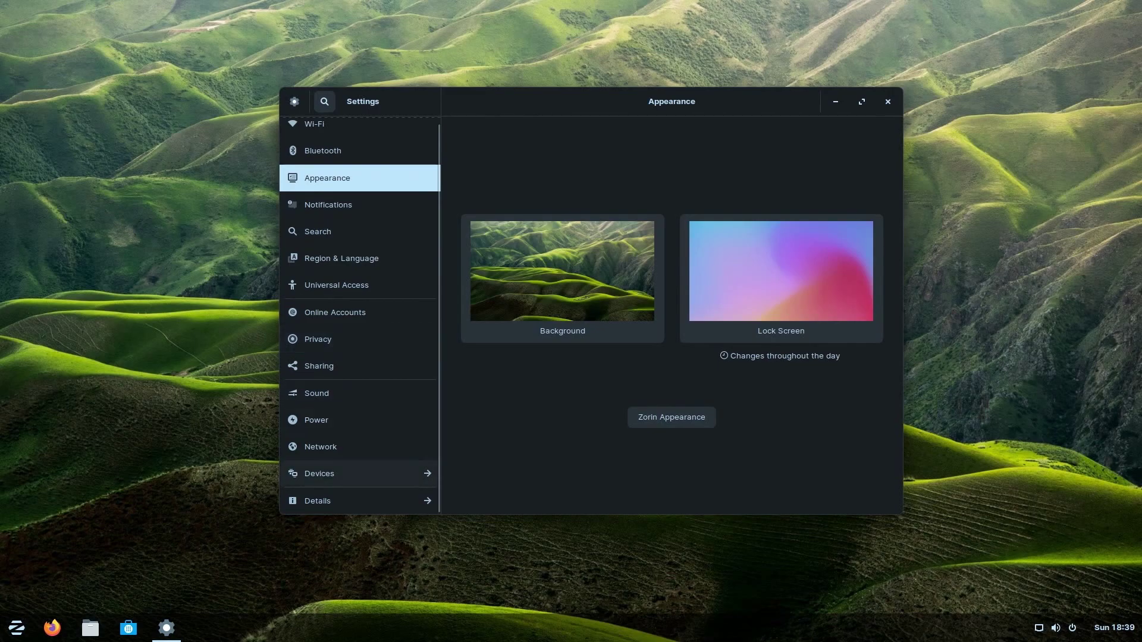
click(357, 473)
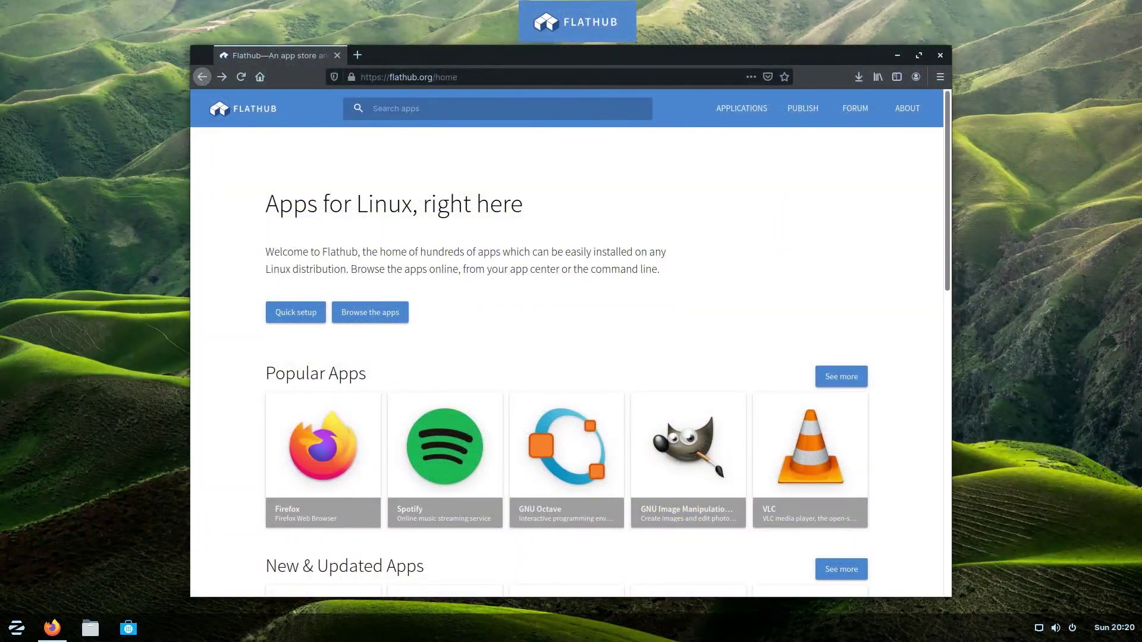
Browse the Flathub home page, open Spotify's page and install it by opening com.spotify.Client.flatpakref with Software Install
scroll(566, 362, down, 10)
scroll(566, 361, up, 10)
click(445, 446)
click(480, 215)
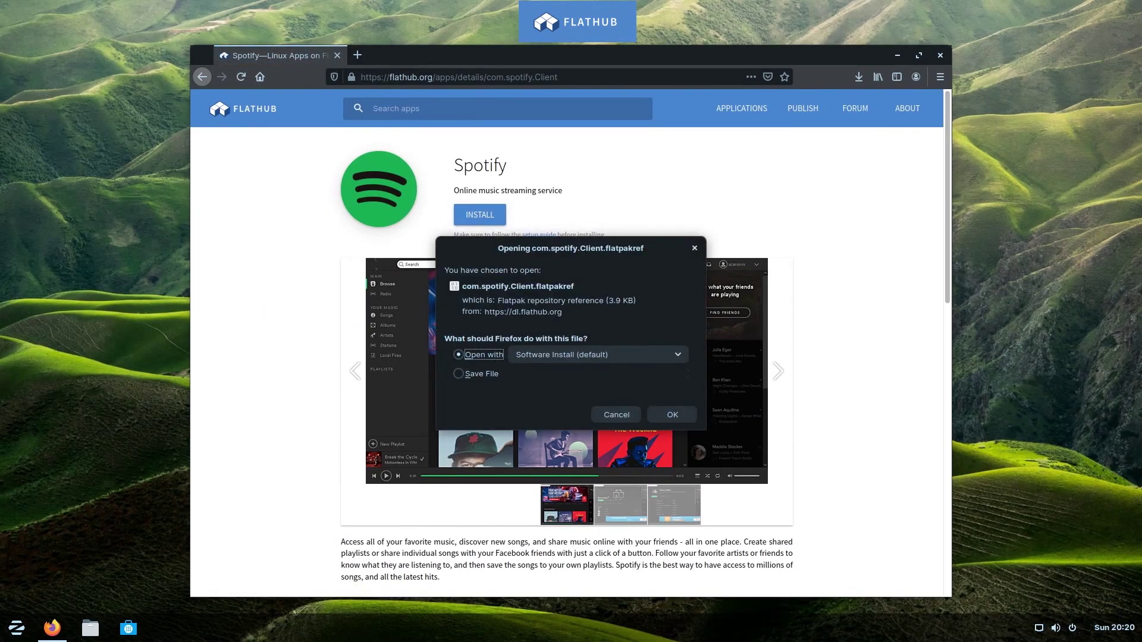
key(Return)
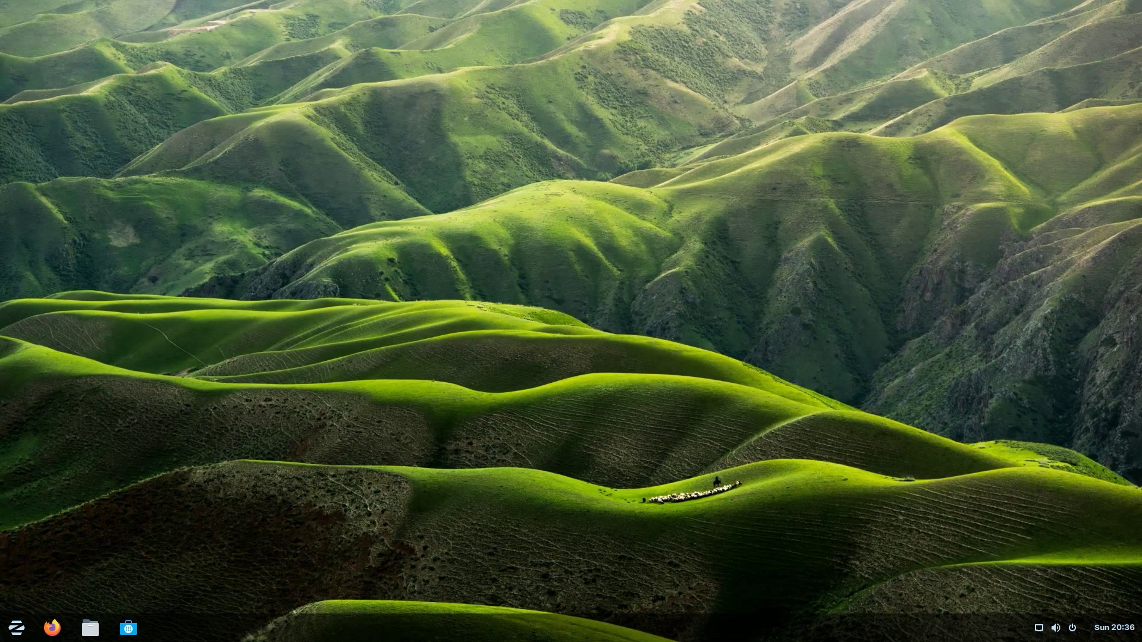
Look at the Internet applications in the application menu and return to the category list
click(17, 628)
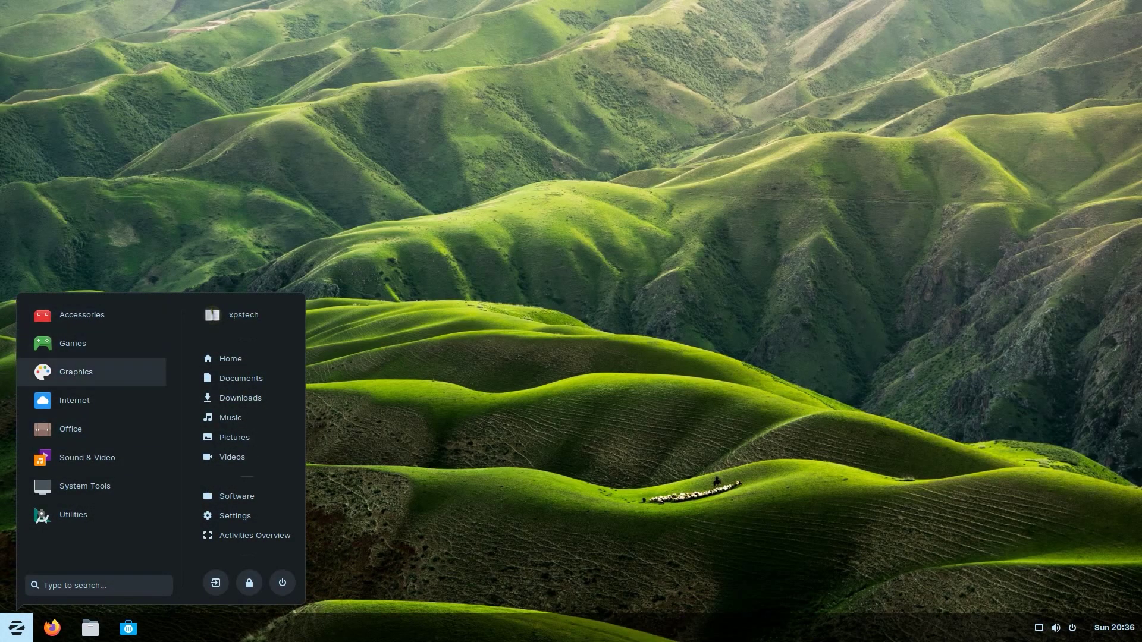
click(91, 400)
key(Return)
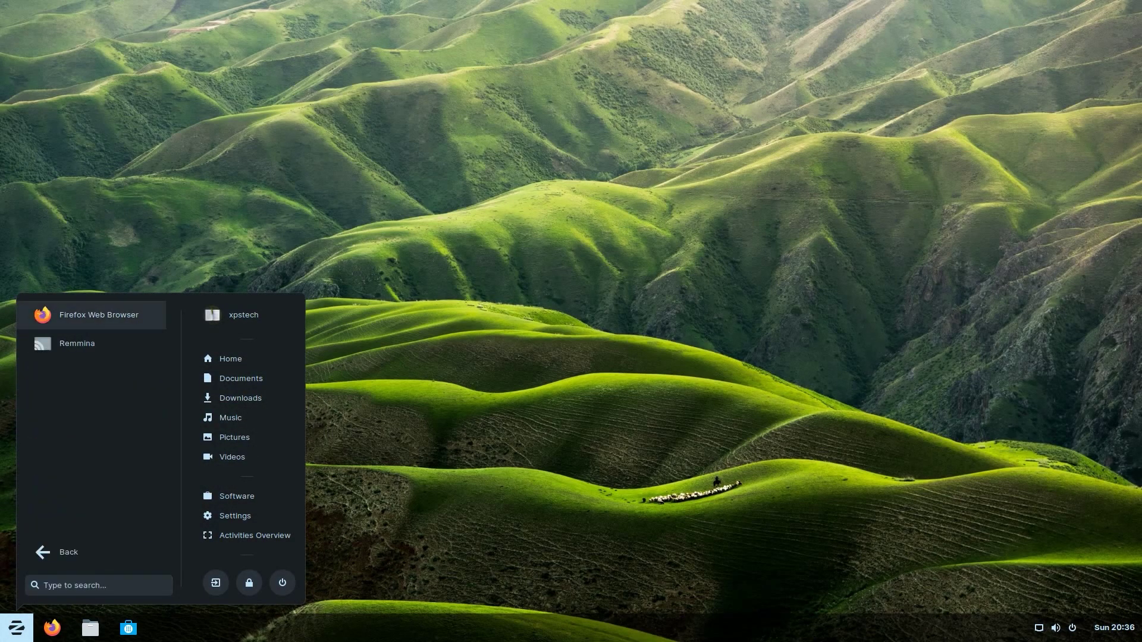
click(68, 552)
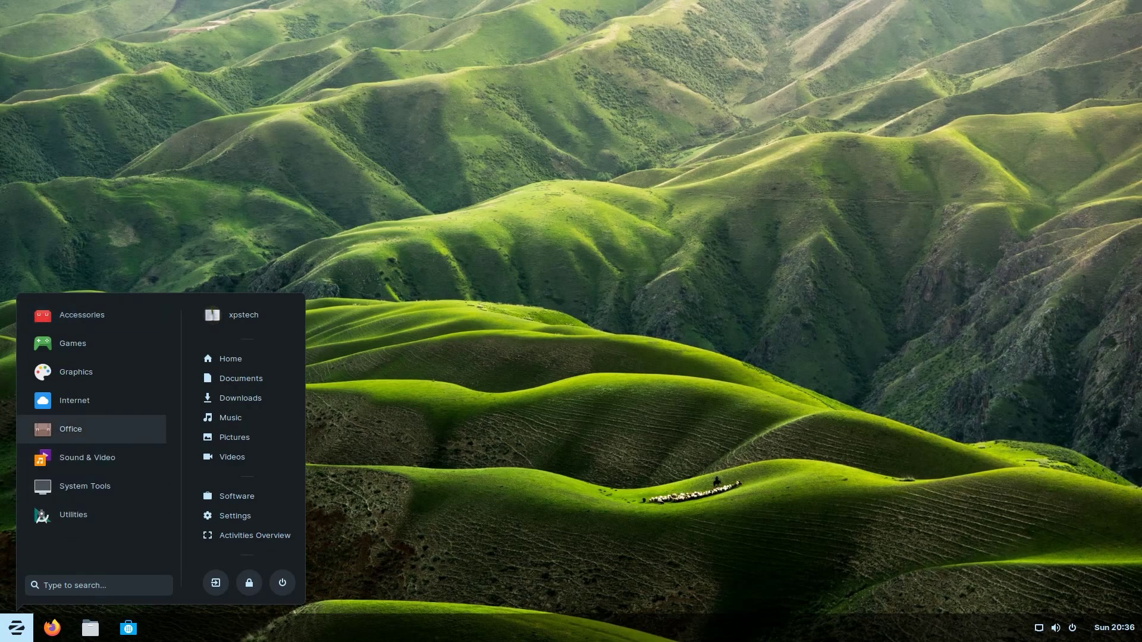
Look through the Office category, including the LibreOffice applications, and return to the category list
click(91, 429)
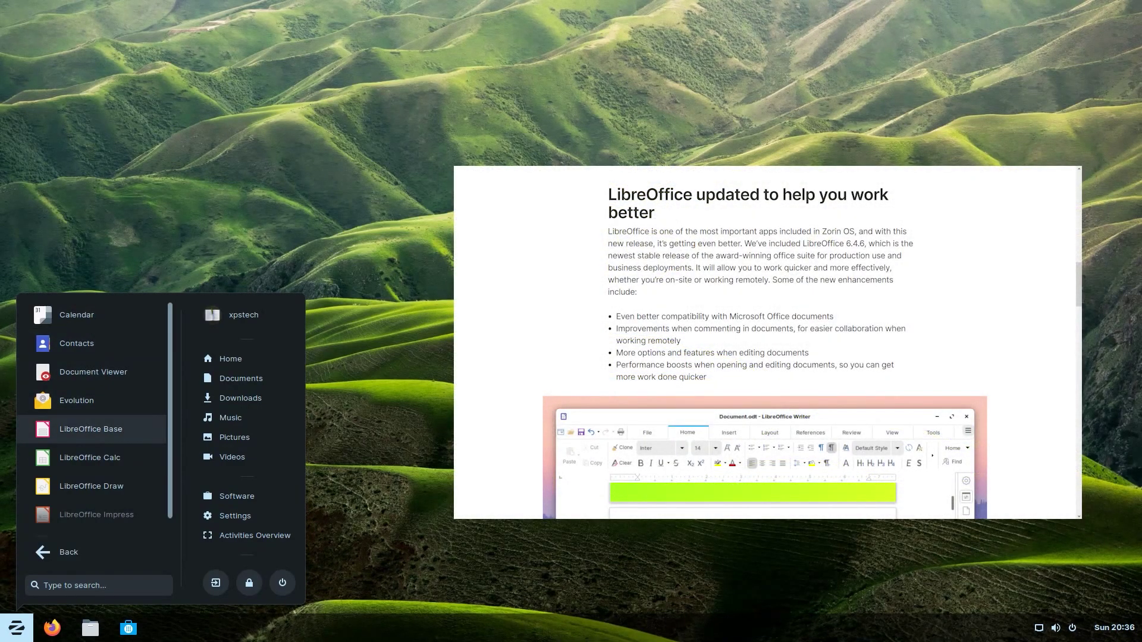
scroll(91, 429, down, 1)
key(Down)
key(Down)
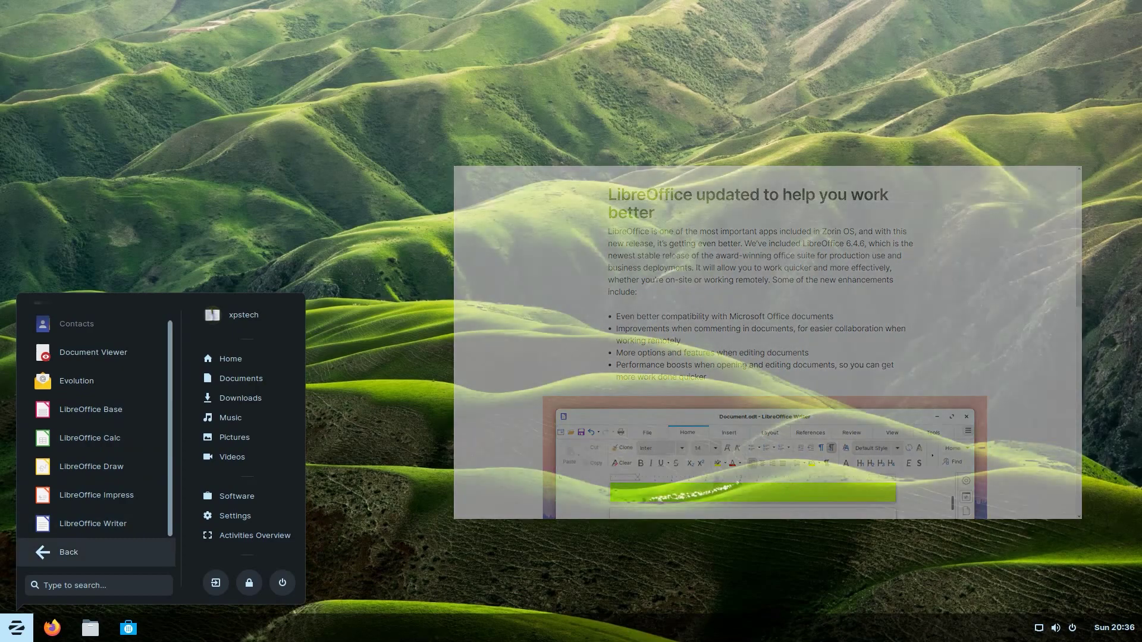
key(Return)
Look through the applications in the Sound & Video category and return to the category list
key(Up)
key(Up)
key(Up)
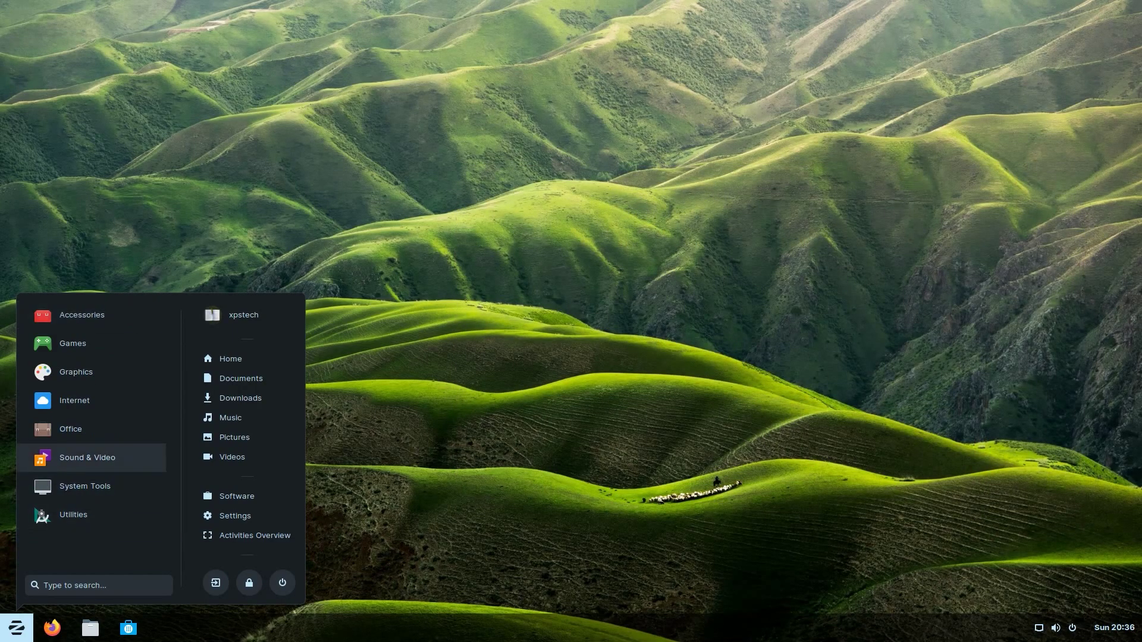
key(Return)
key(Up)
key(Up)
key(Up)
key(Up)
key(Up)
key(Up)
key(Down)
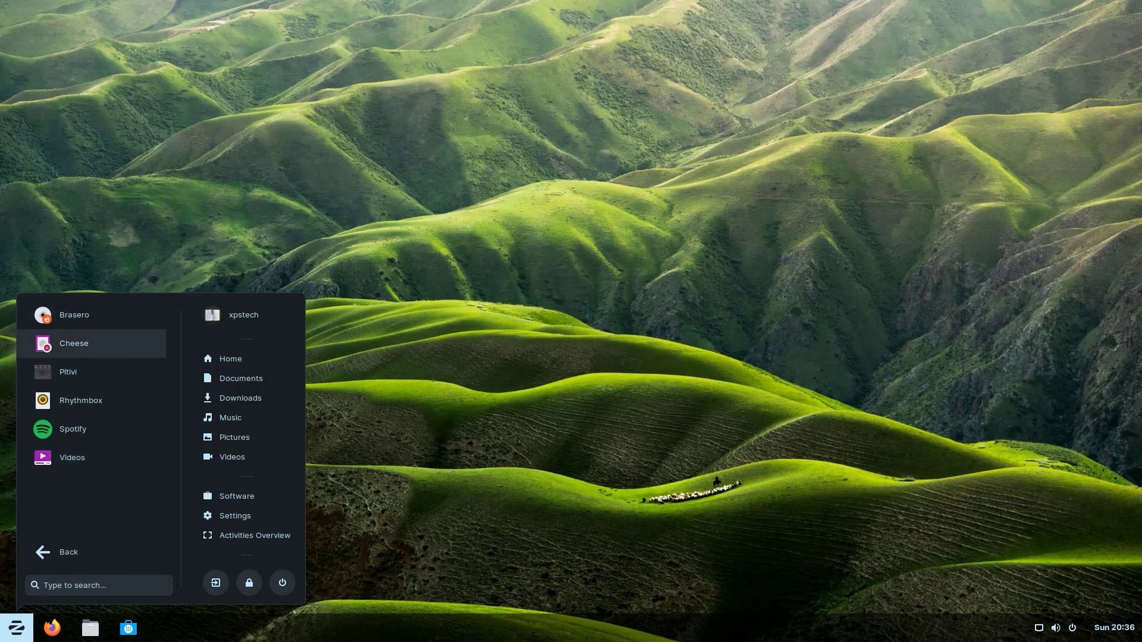
key(Down)
key(Down)
key(Down)
key(Down)
key(Down)
key(Return)
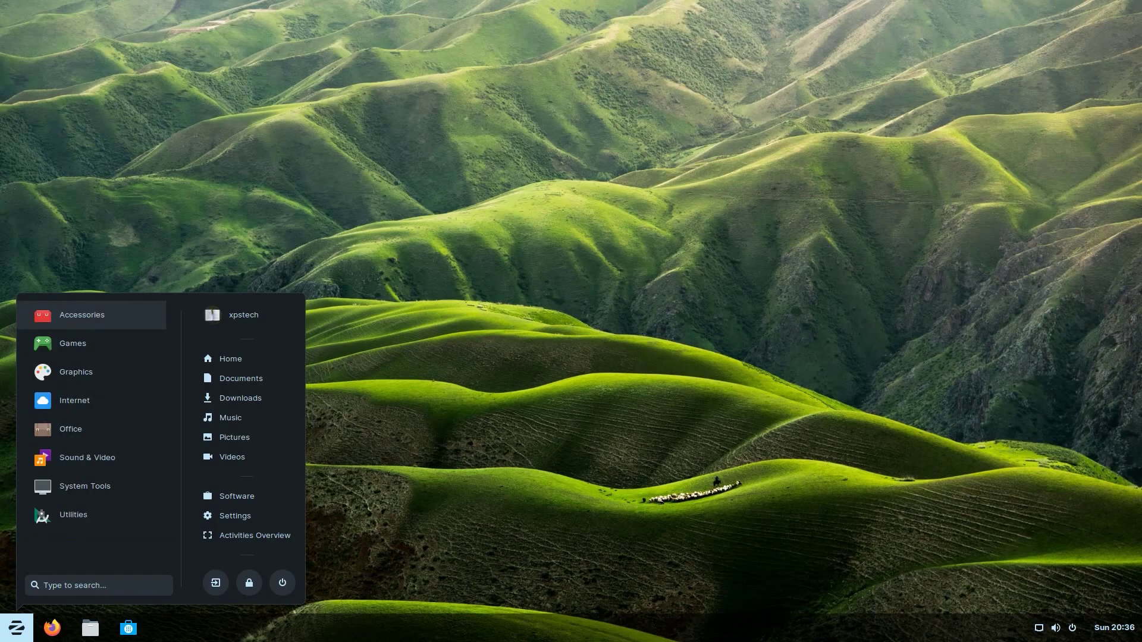
Open the Software store from the application menu and browse its front page
key(Up)
key(Up)
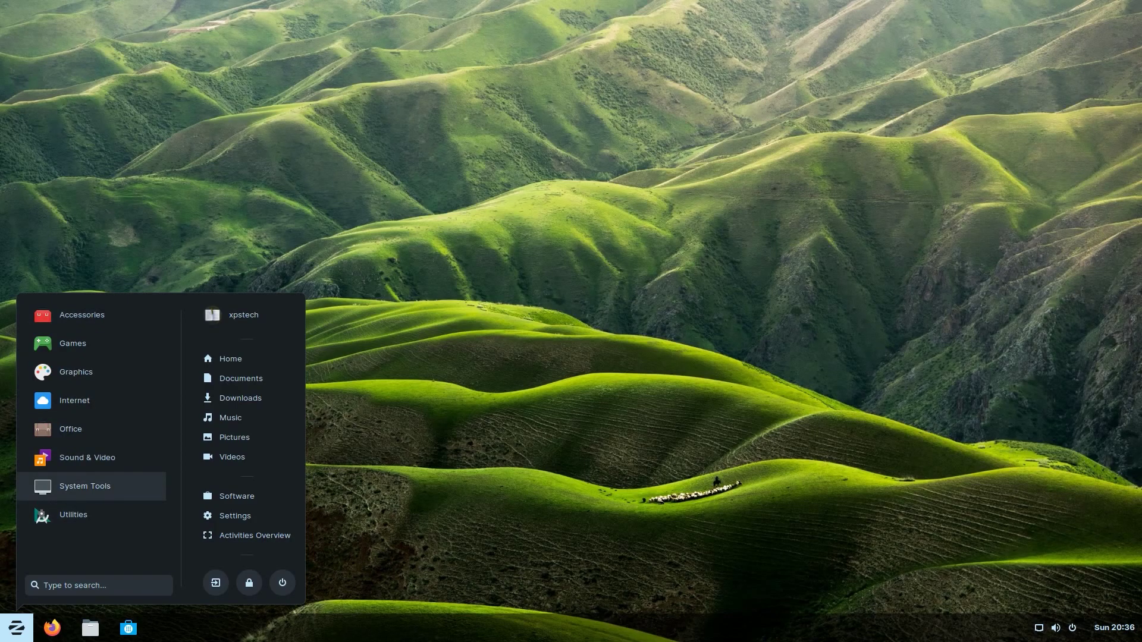
key(Right)
key(Return)
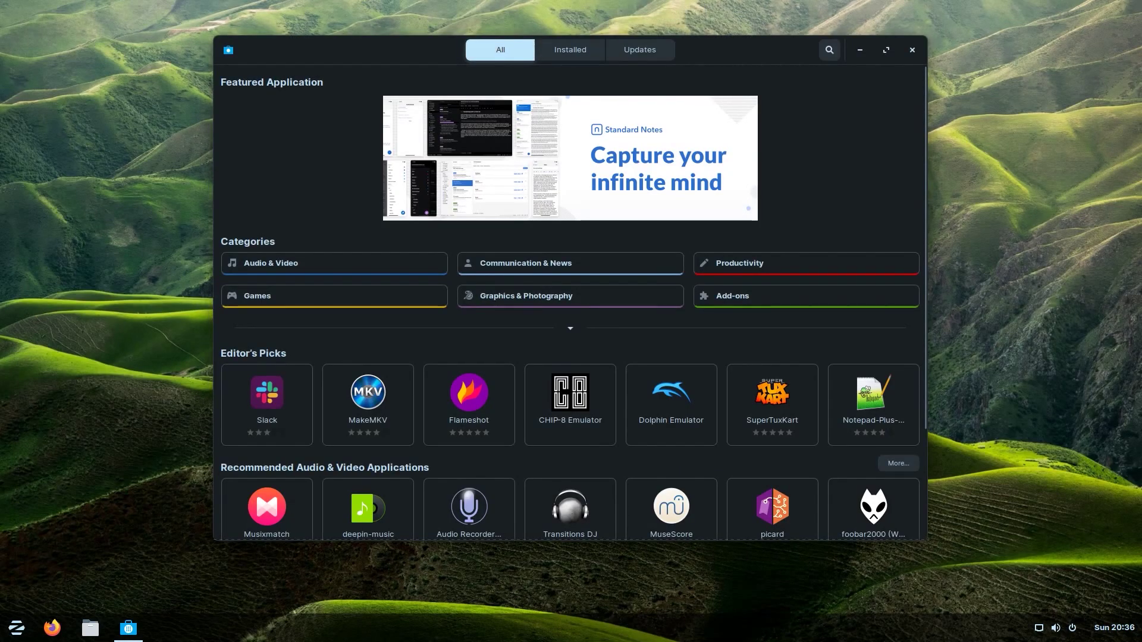
scroll(570, 302, down, 1)
scroll(571, 302, up, 1)
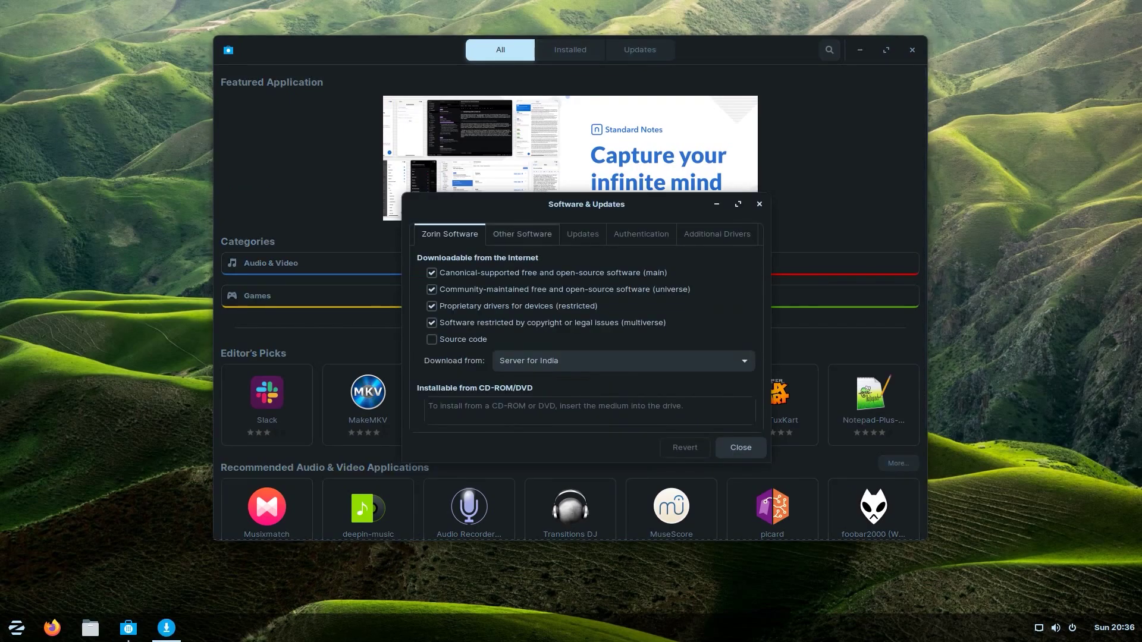
Review the Other Software sources in Software & Updates
click(521, 234)
scroll(586, 317, down, 1)
scroll(586, 317, up, 1)
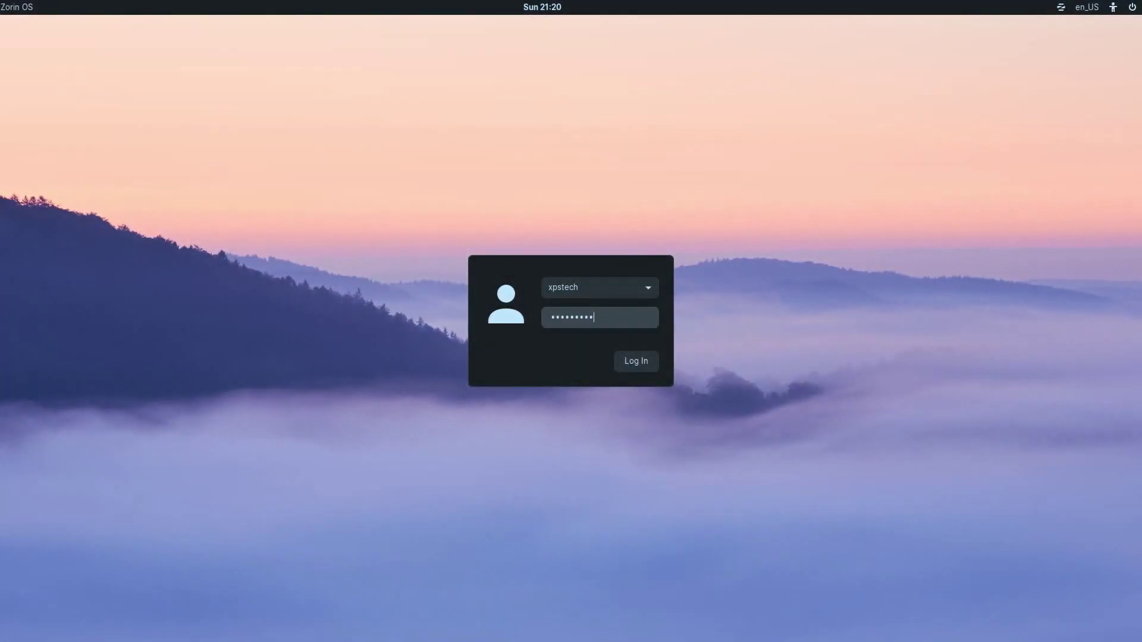
Submit the login for the Zorin OS 15.3 Lite session and open its application menu
key(Return)
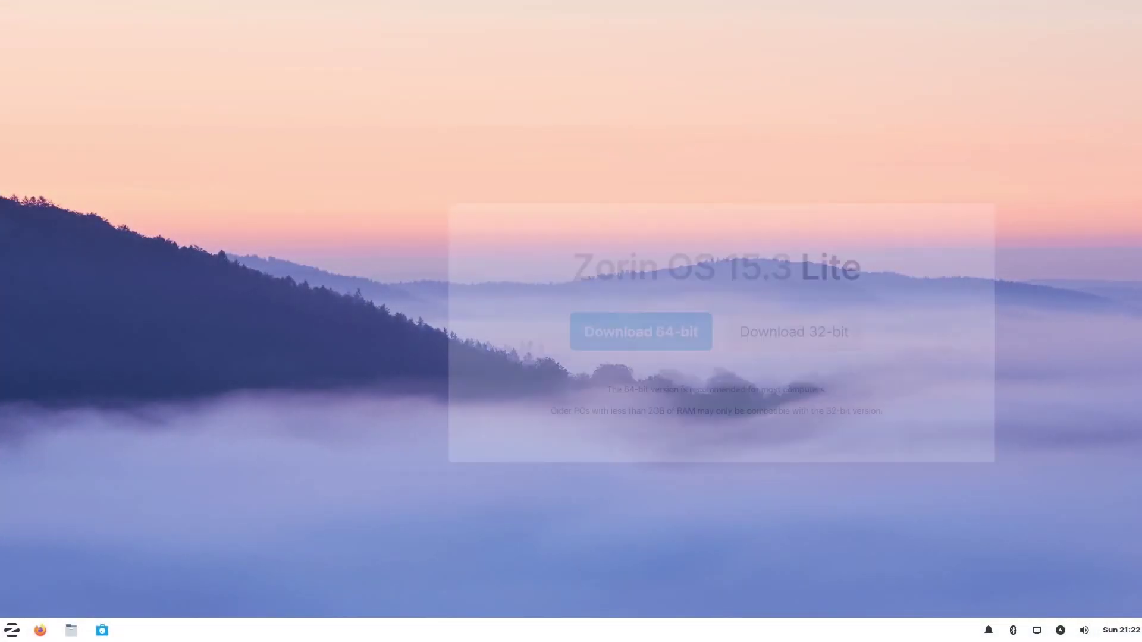
click(12, 629)
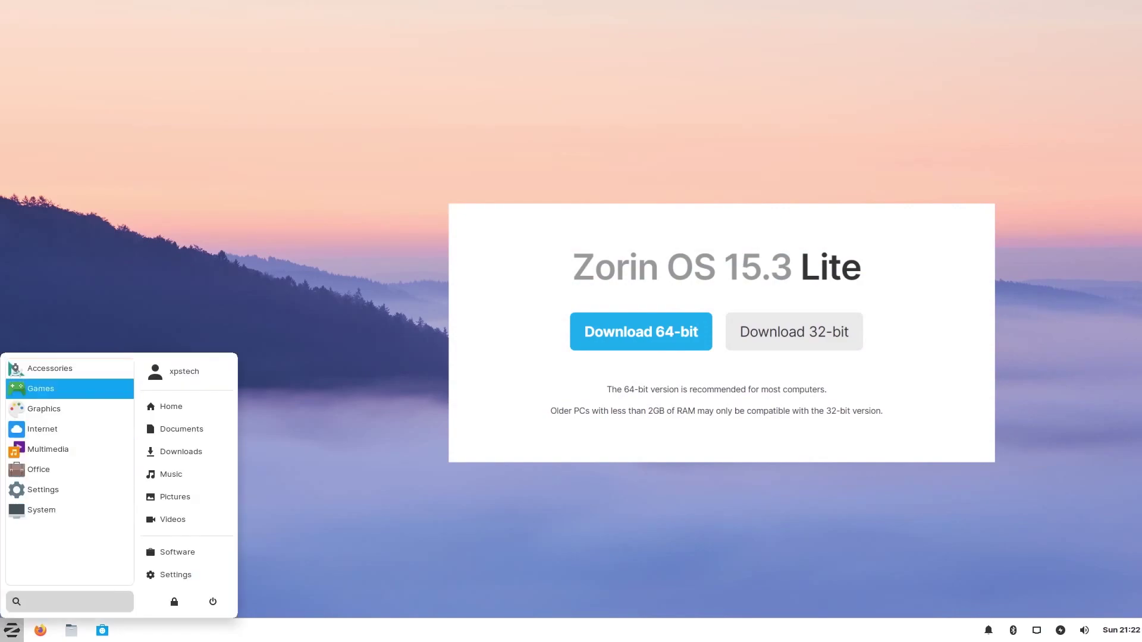
Look through the System and Internet categories of the application menu, returning to the category list after each
click(69, 510)
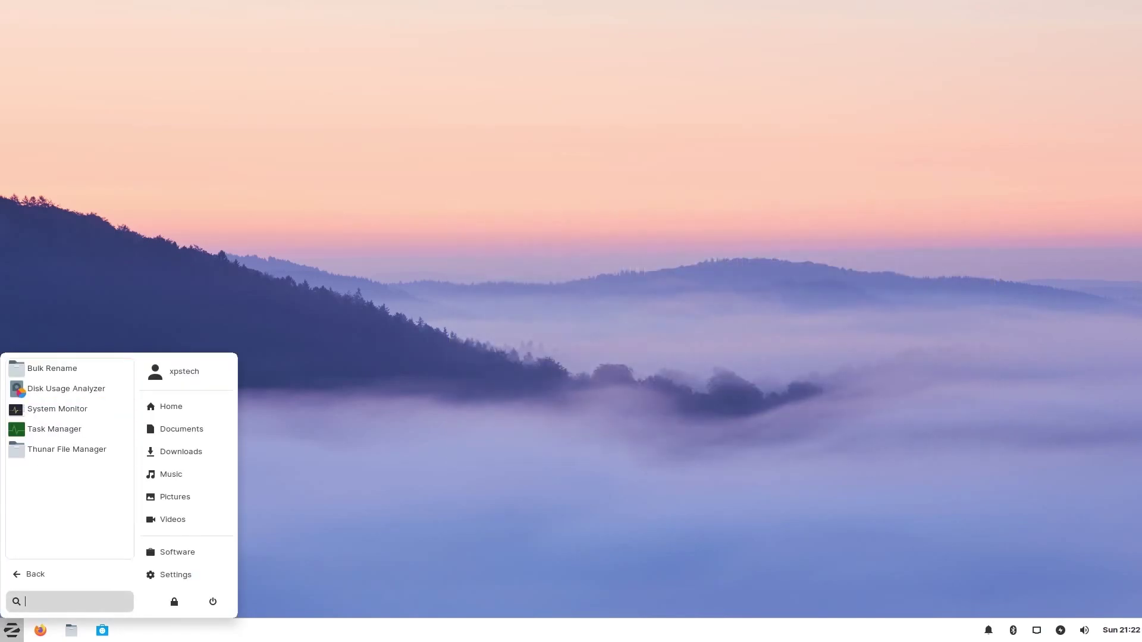
click(69, 574)
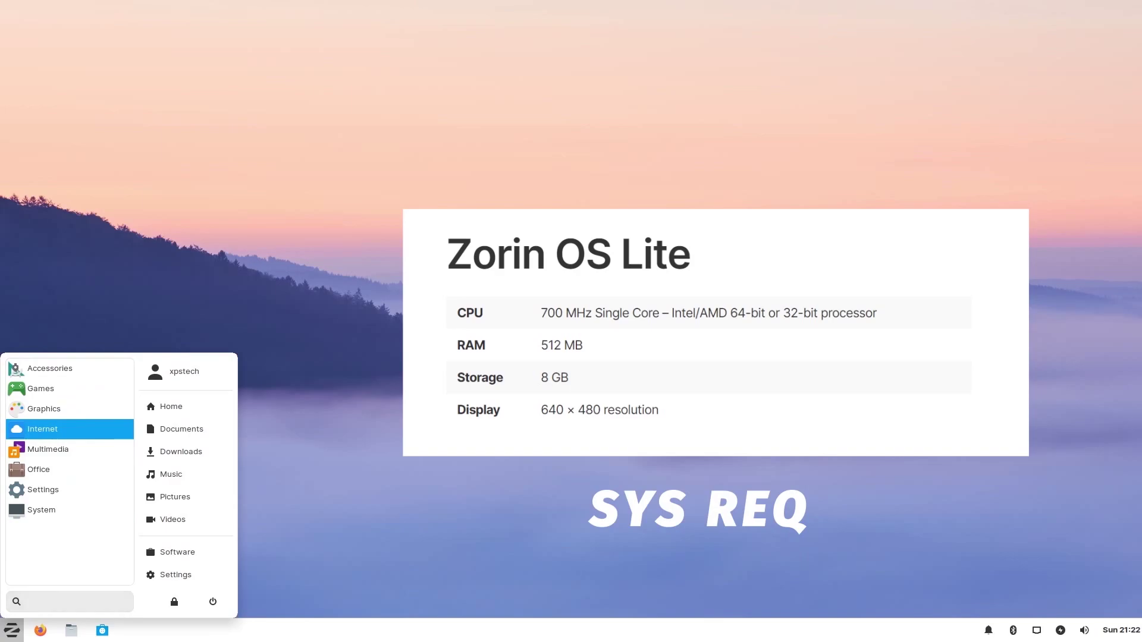
click(70, 430)
click(70, 574)
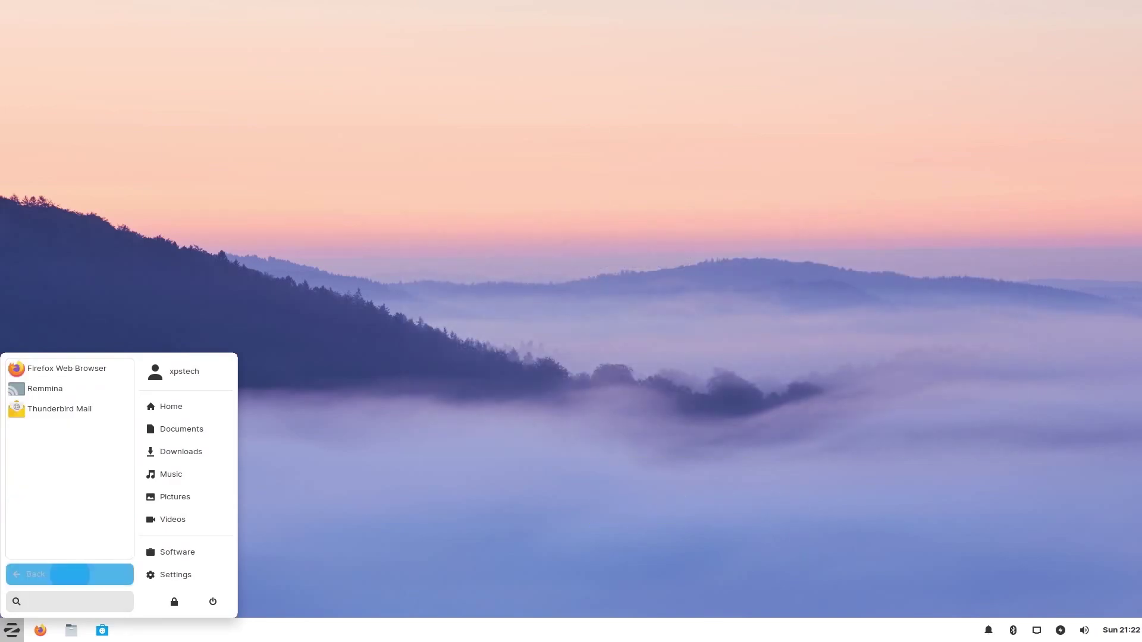
click(988, 630)
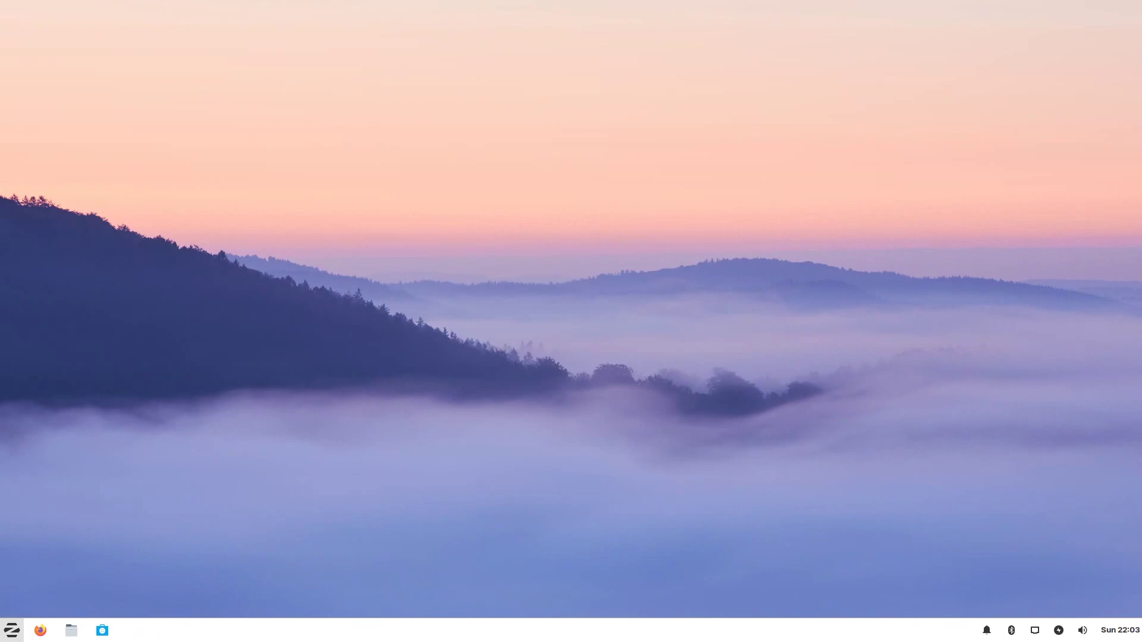
Examine the applications in the Internet, Office, System and Settings categories of the Lite application menu
click(12, 629)
click(70, 429)
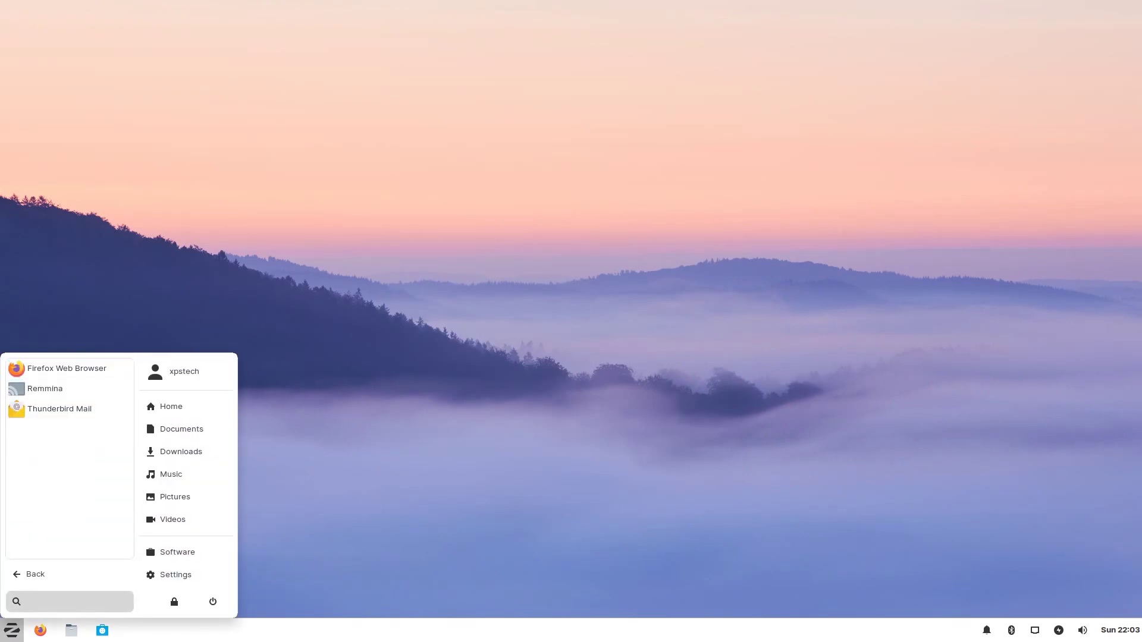
click(36, 574)
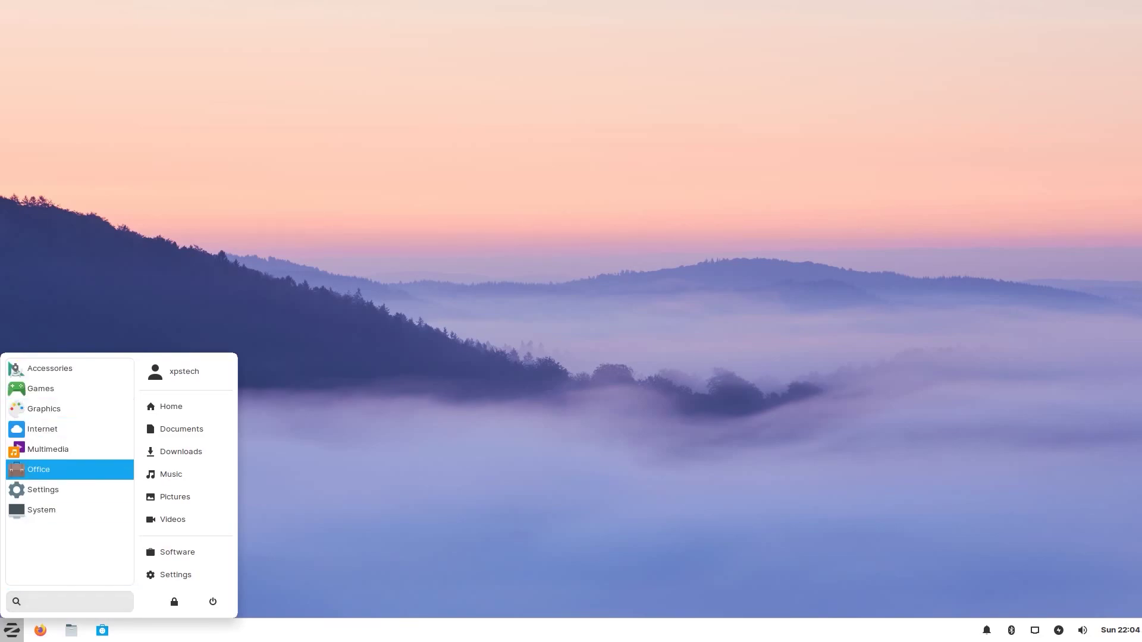
click(38, 469)
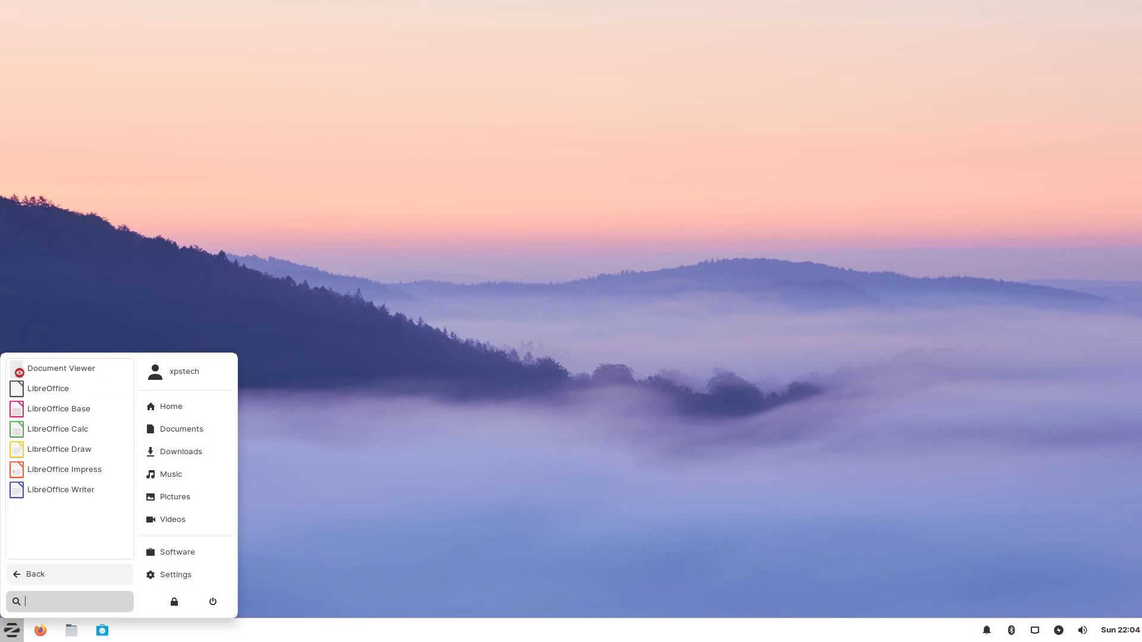
click(36, 574)
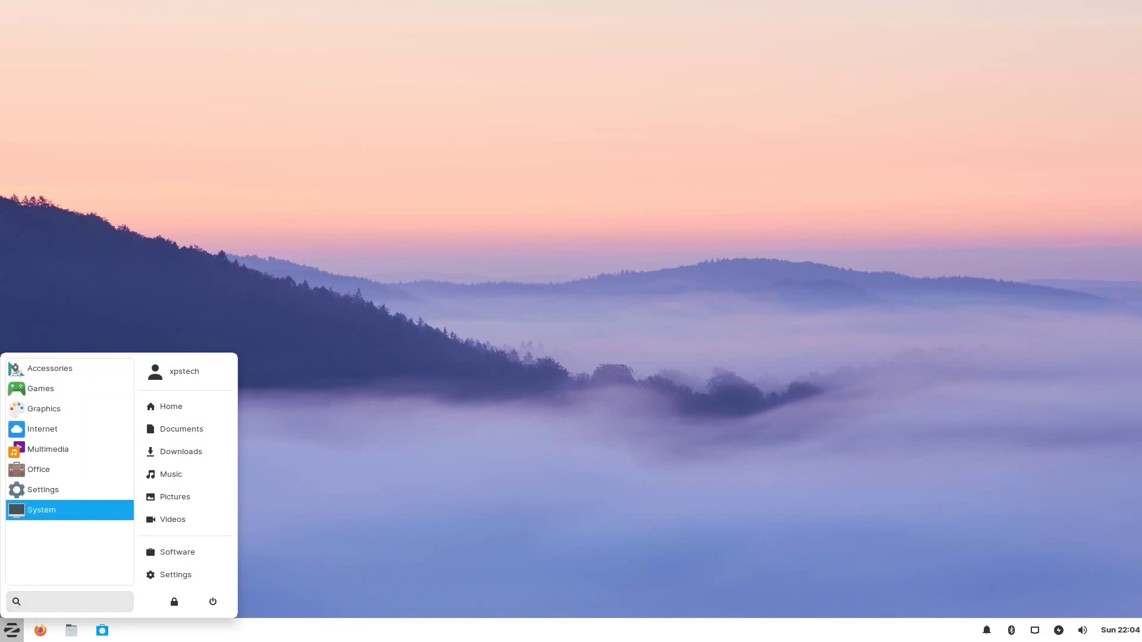
click(38, 510)
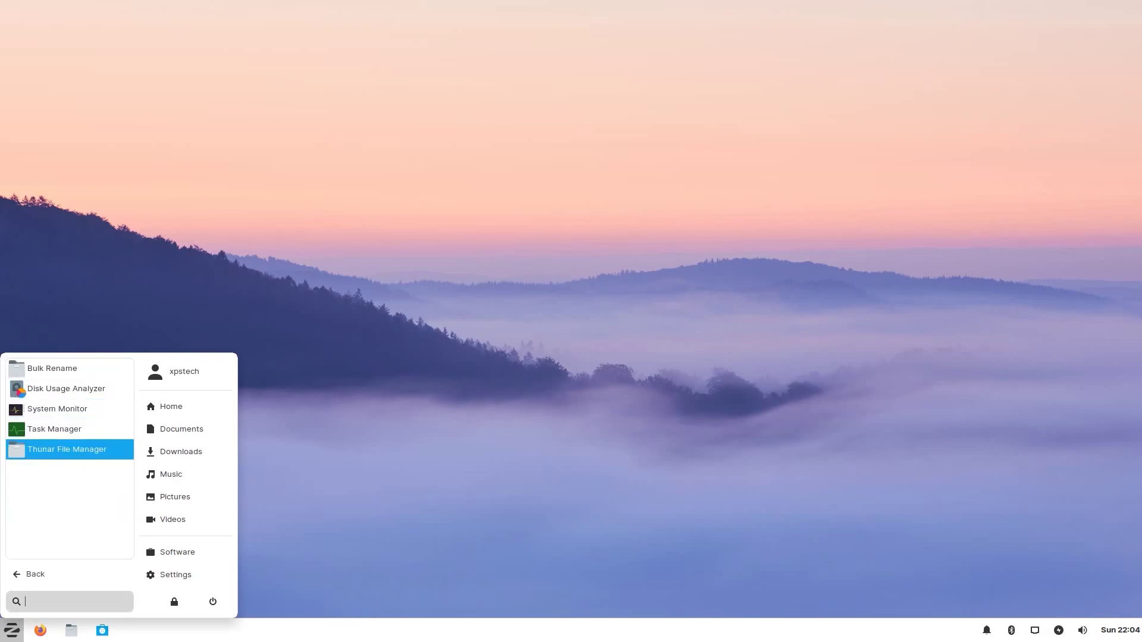
click(36, 574)
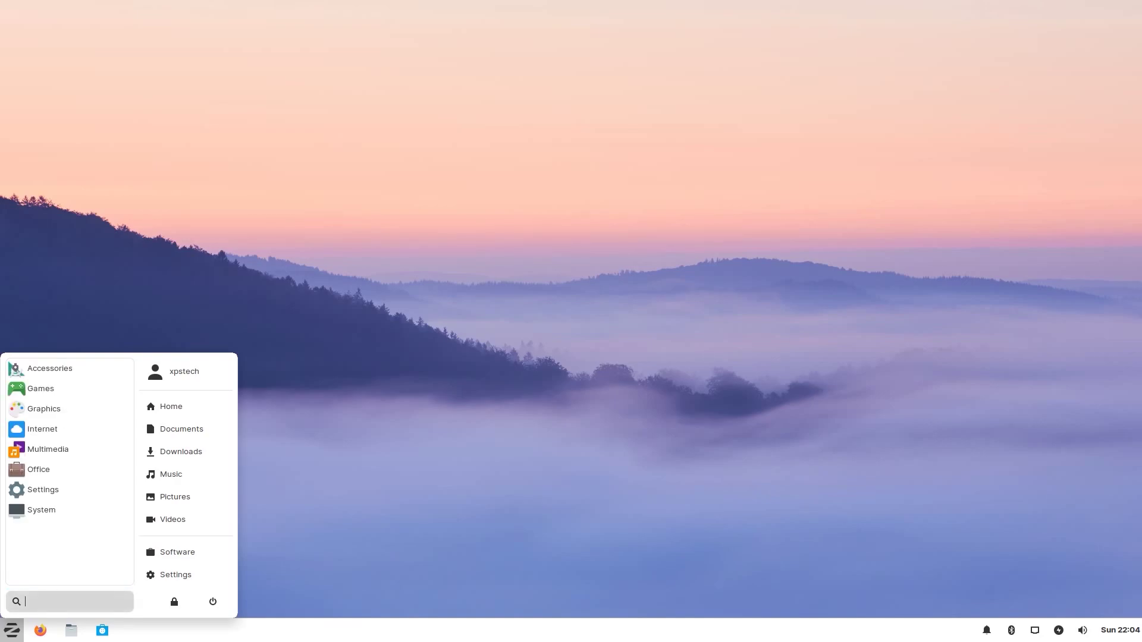
click(39, 489)
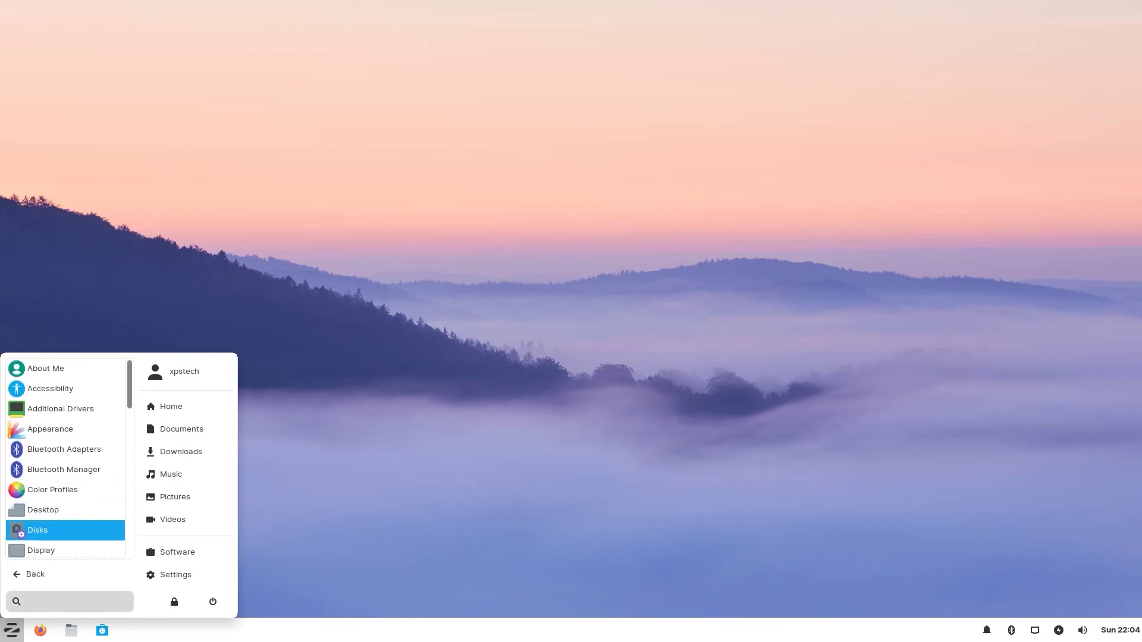
click(36, 574)
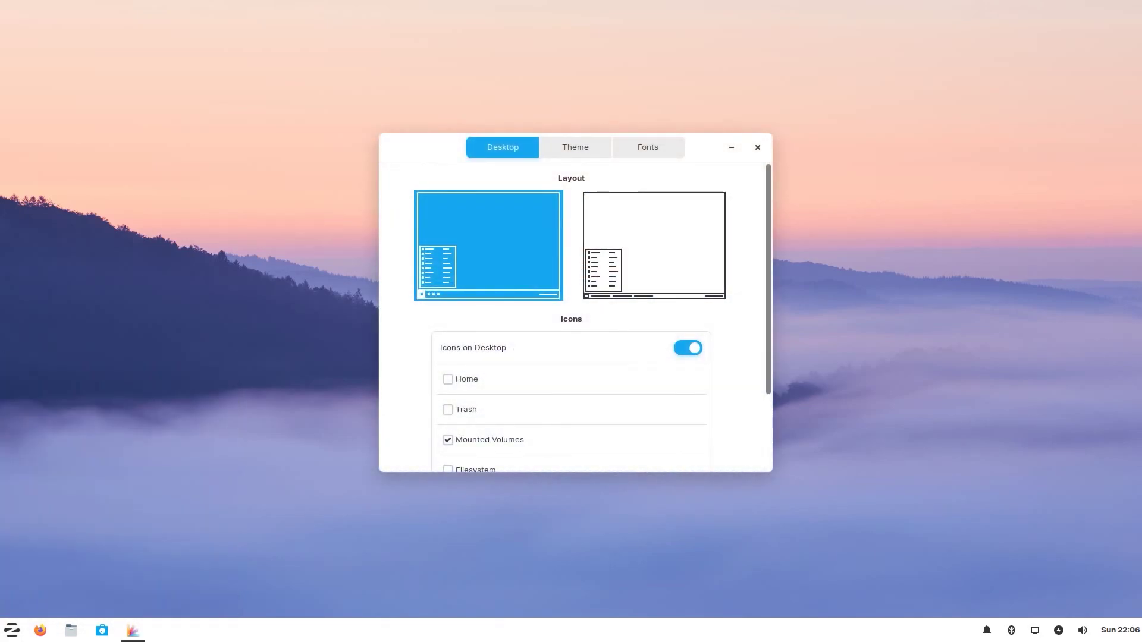
Try the second desktop layout in Zorin Appearance and switch back to the first layout
click(654, 245)
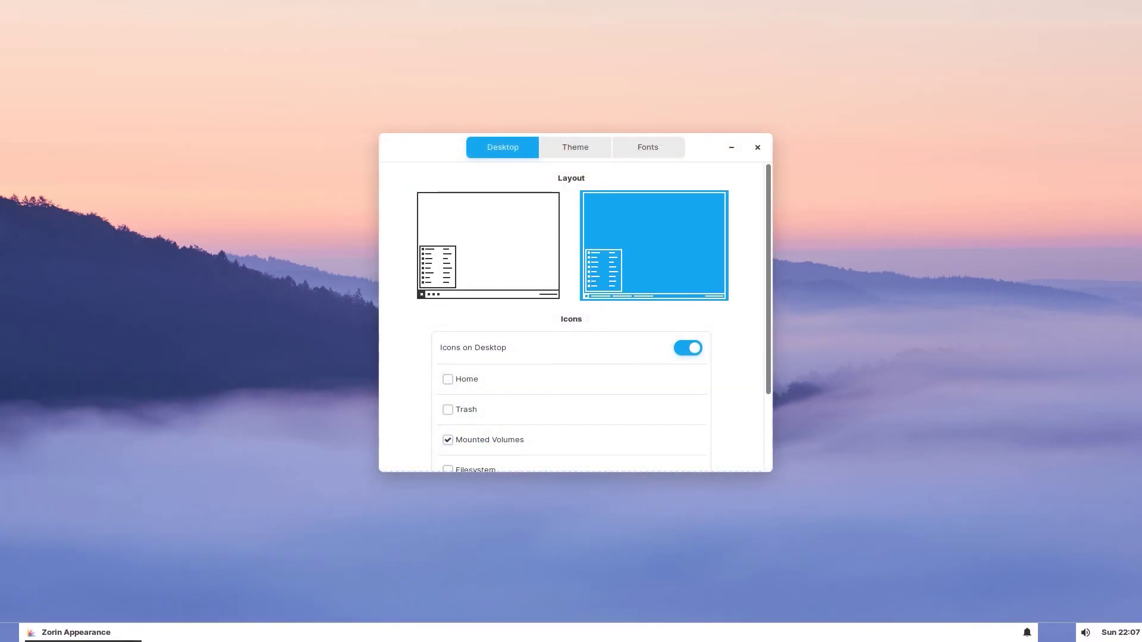
click(488, 245)
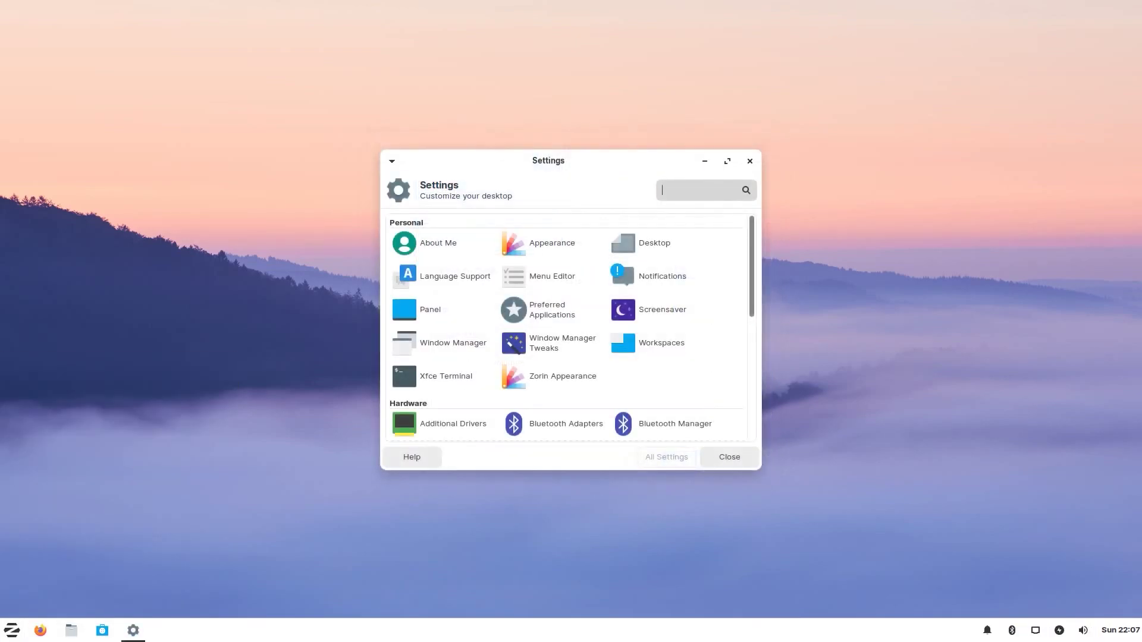
Look over the items in the Settings window and the Window Scaling choices in the Appearance settings
scroll(568, 328, down, 8)
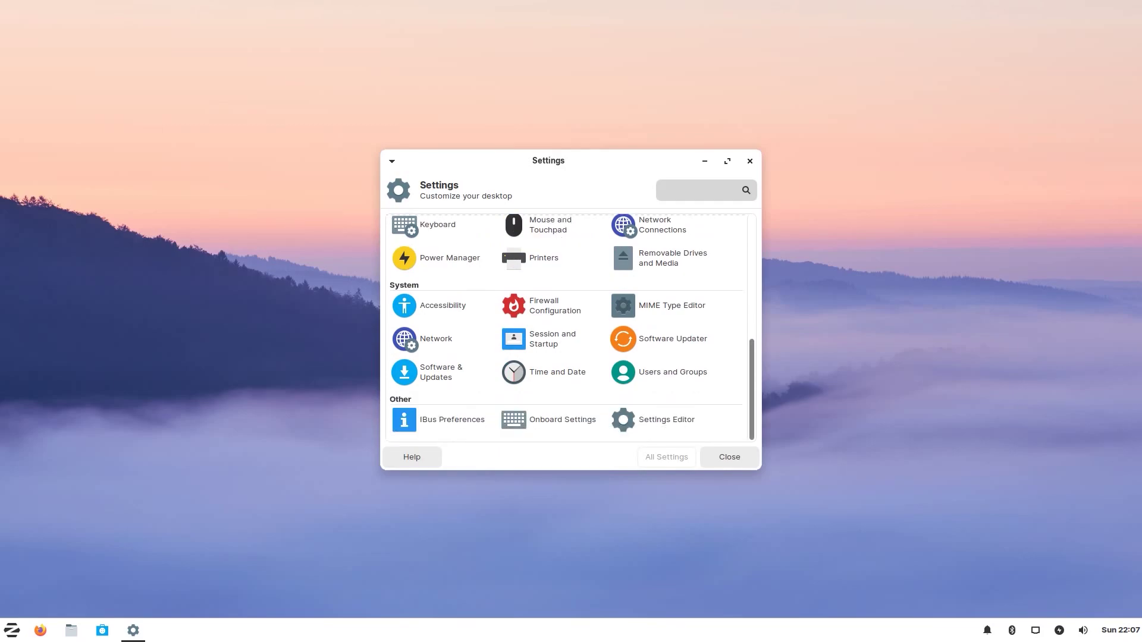
scroll(568, 328, up, 8)
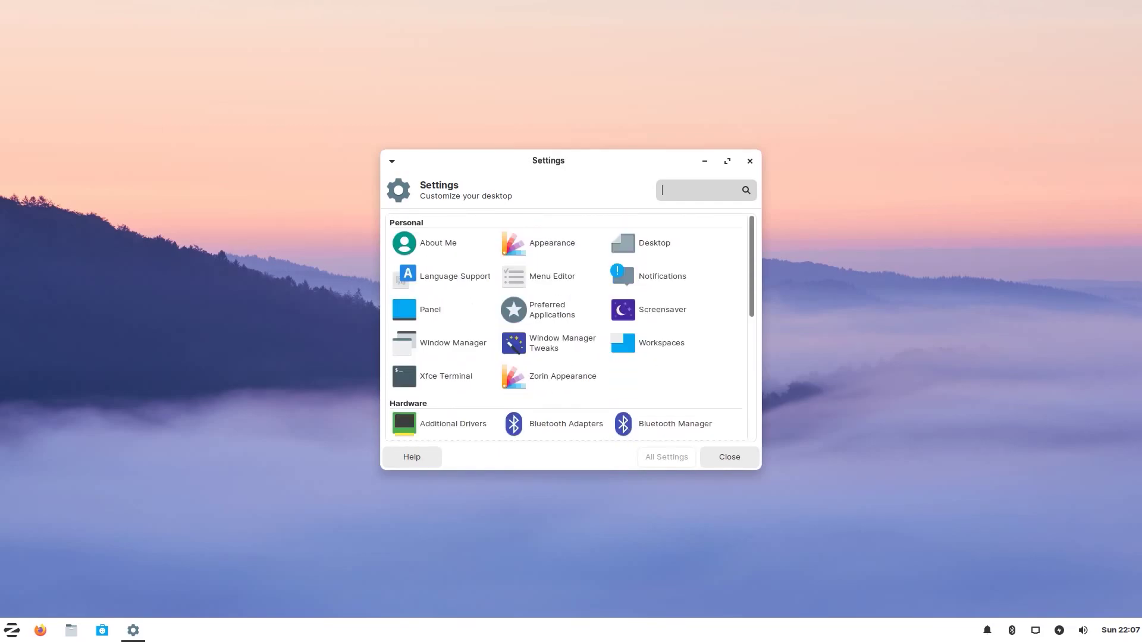
click(552, 243)
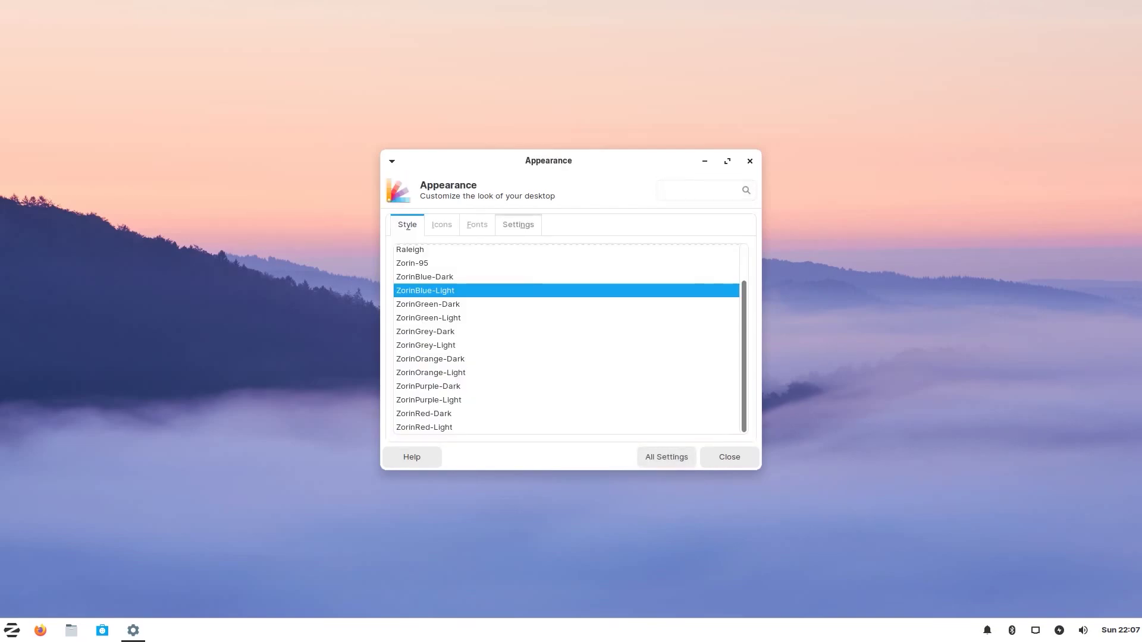
click(517, 224)
scroll(570, 338, down, 1)
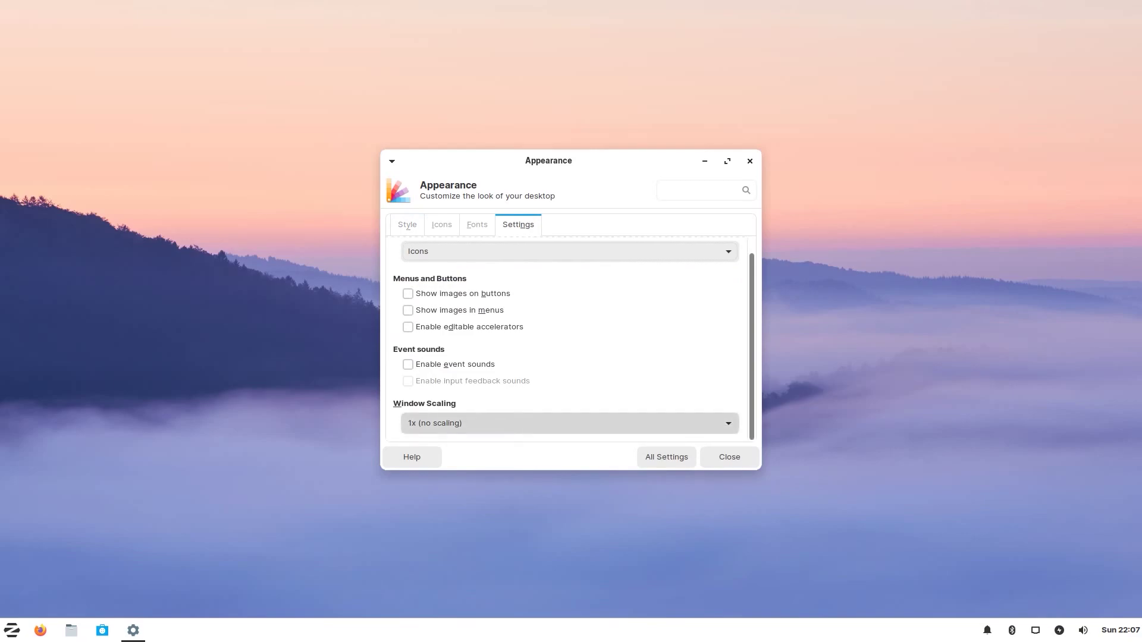
click(569, 423)
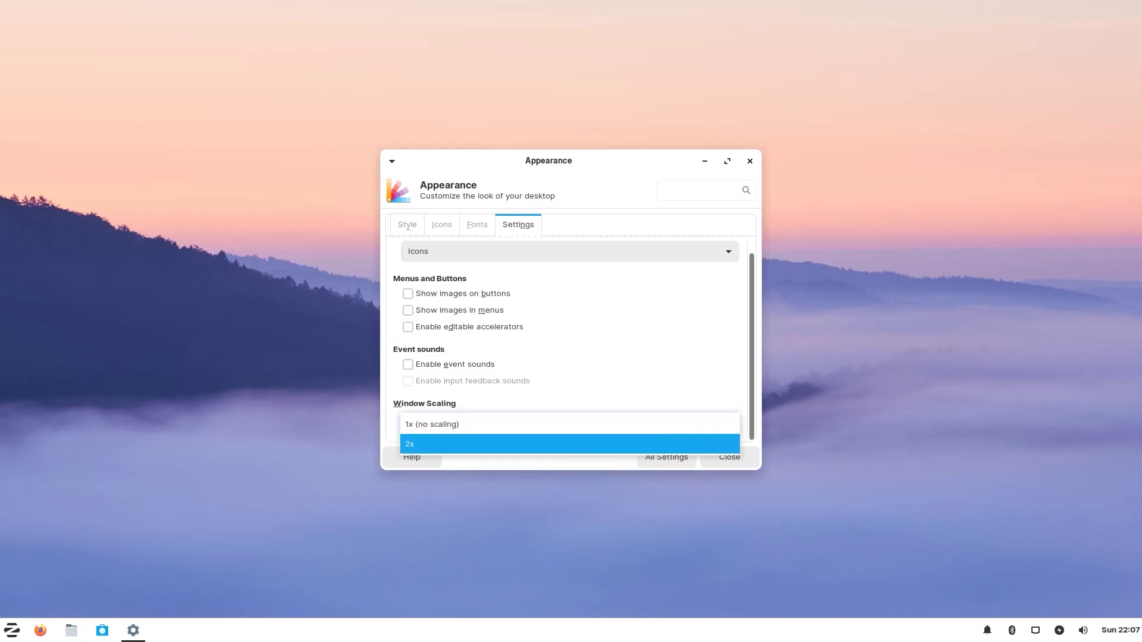
key(Up)
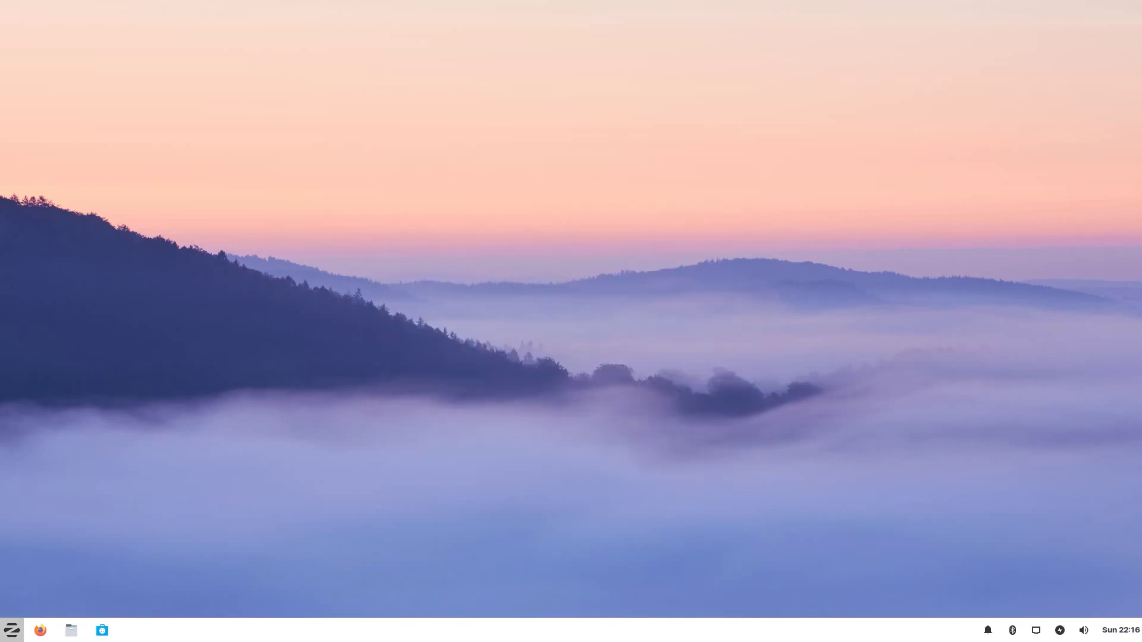
Find Zorin Appearance by searching the application menu for "zorin" and open its Theme settings
key(super)
text(zorin)
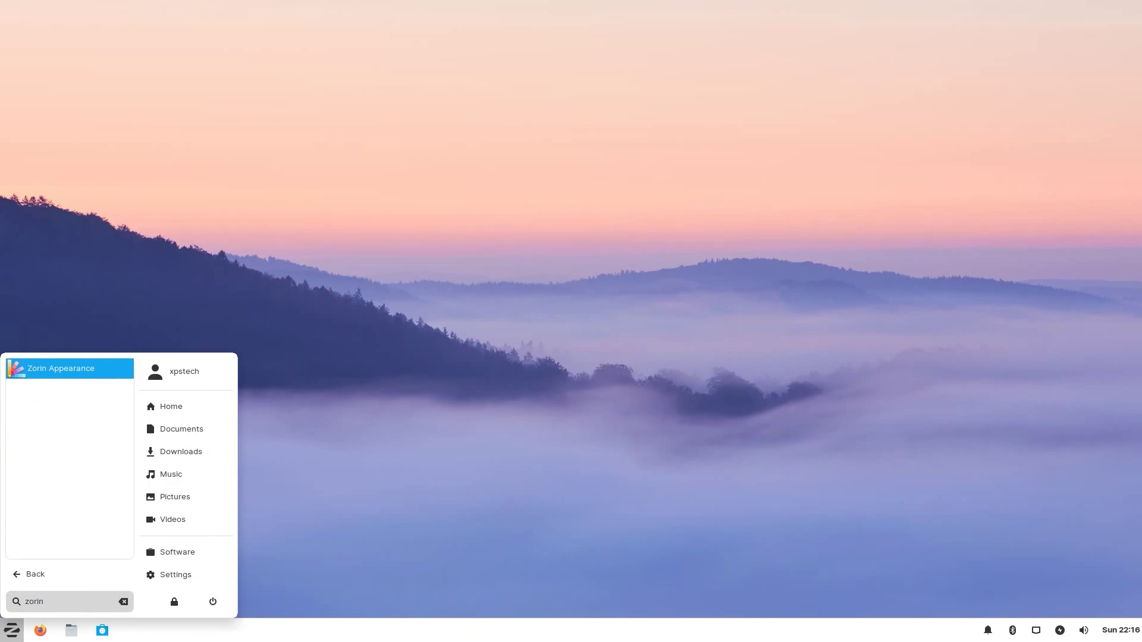
key(Return)
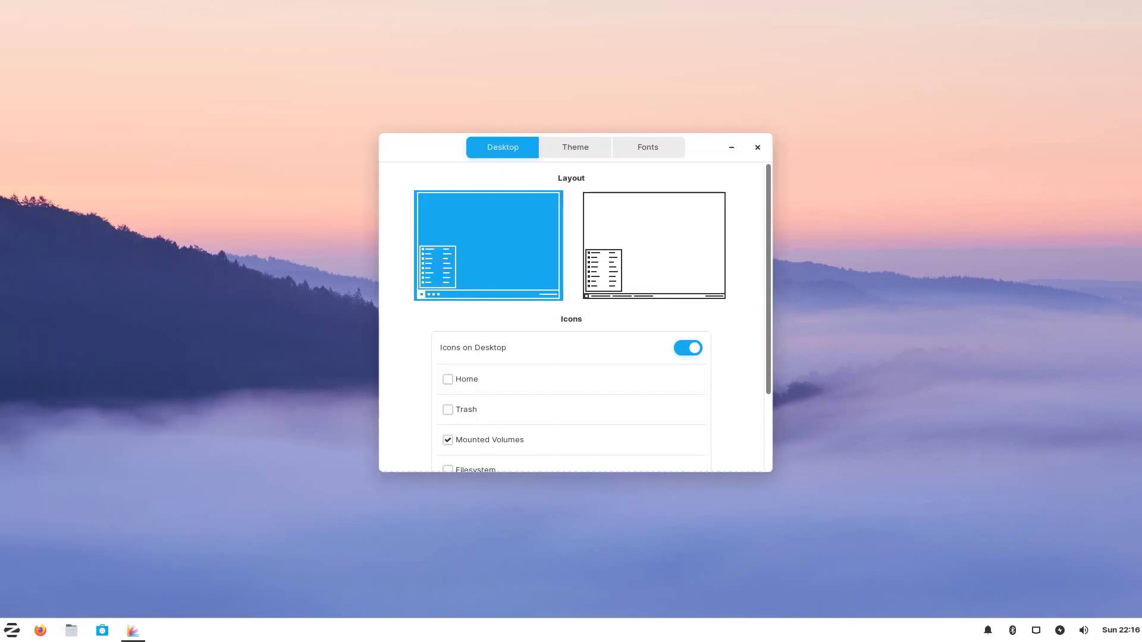
click(576, 147)
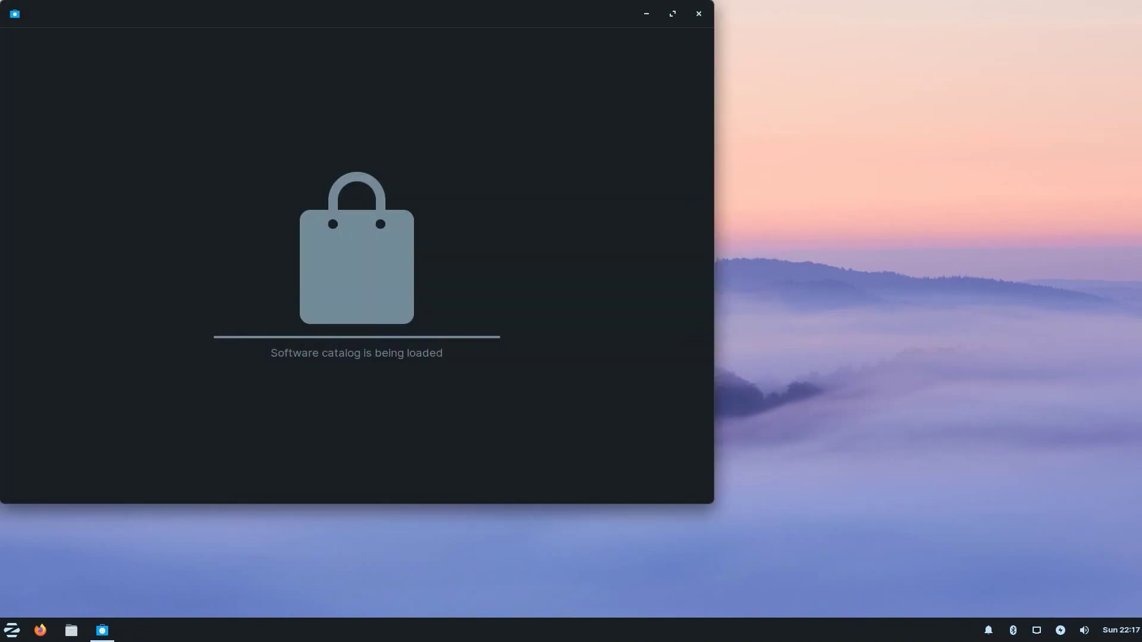
Move the Software window towards the middle of the desktop, open the desktop settings and dismiss the desktop's context menu
drag(149, 13, 335, 65)
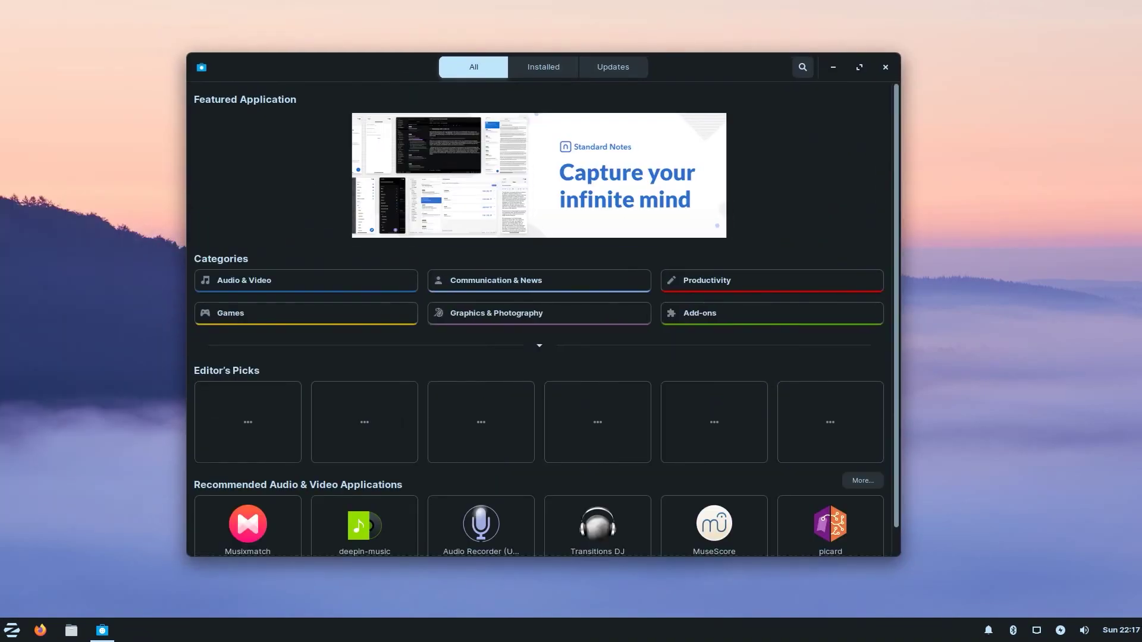
right_click(942, 119)
click(987, 290)
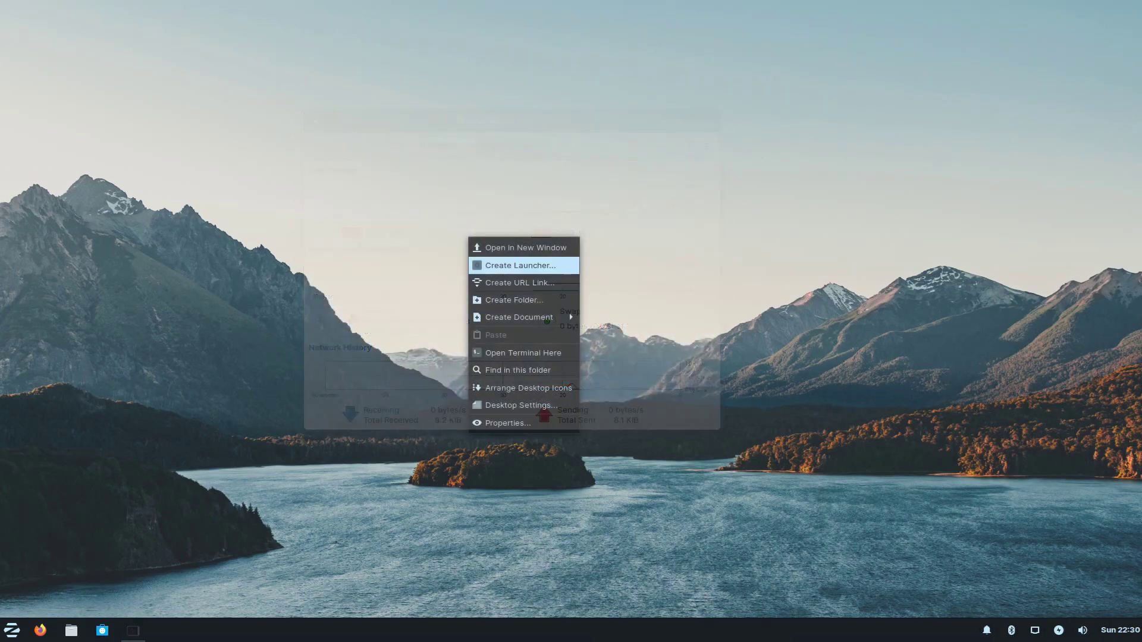
key(Escape)
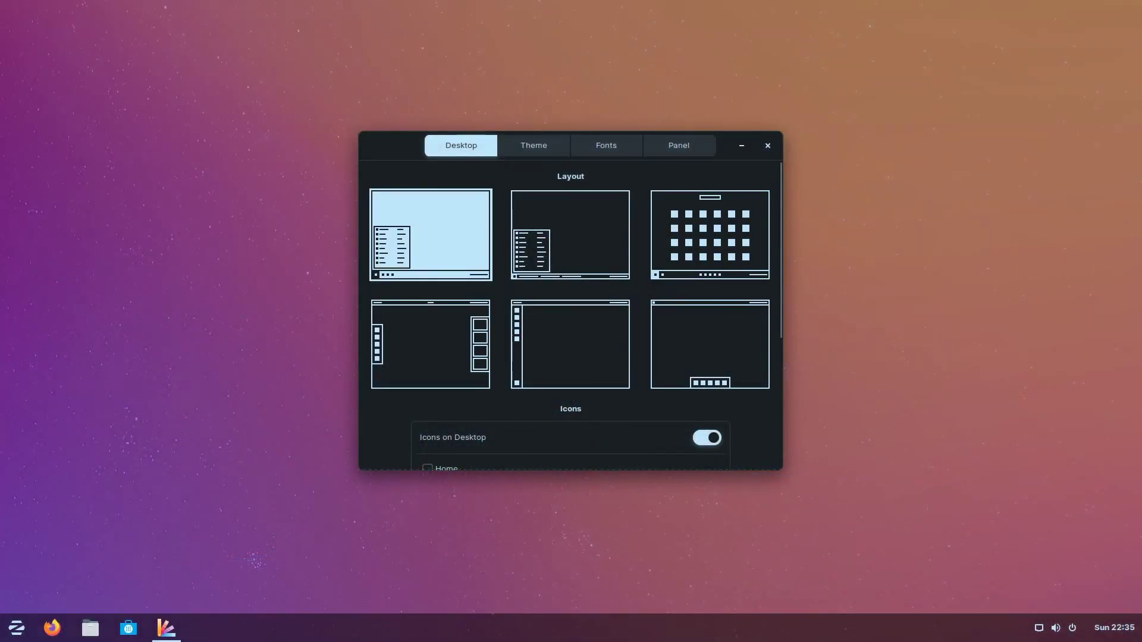
Try the layout with a side dock and workspace previews, and switch to the top-bar layout with a bottom dock, checking its menu
click(430, 343)
key(super)
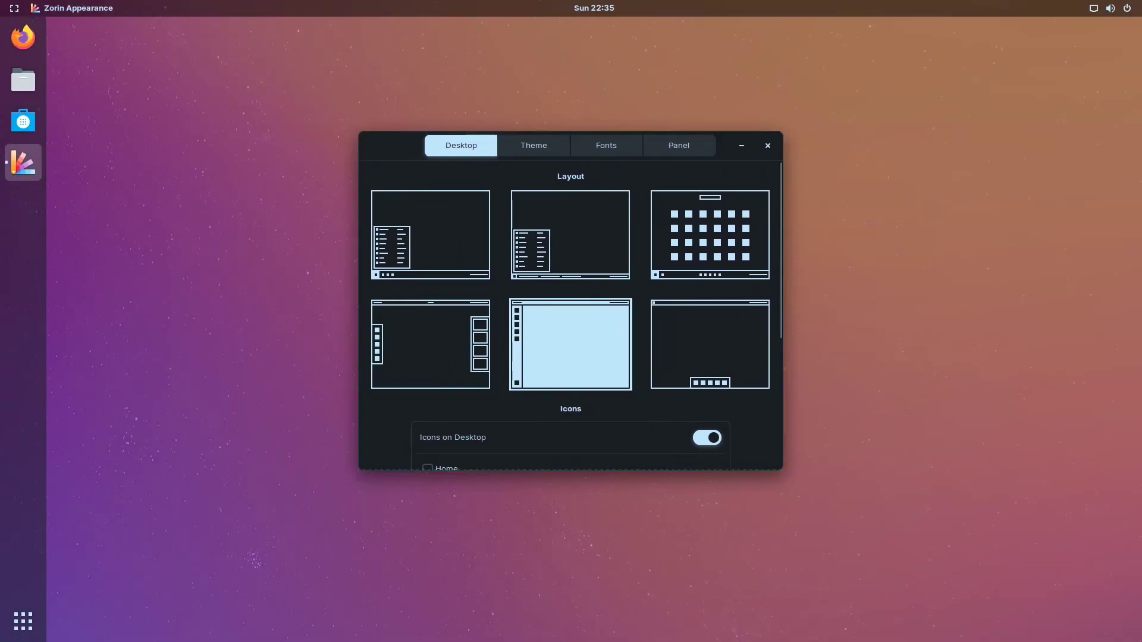
click(710, 344)
key(super)
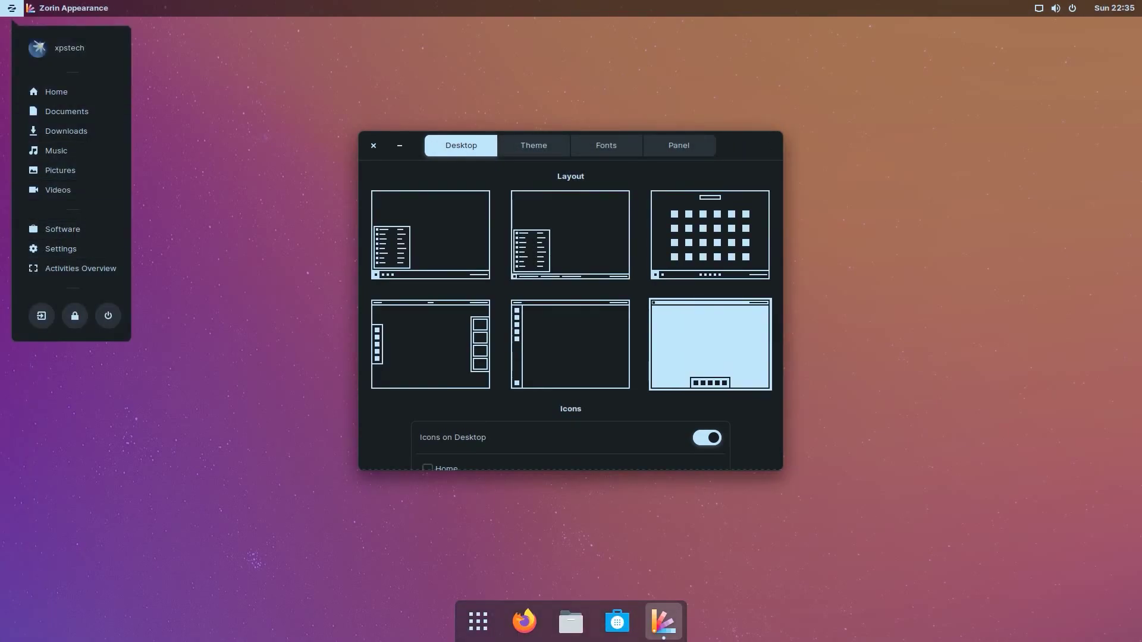
key(Escape)
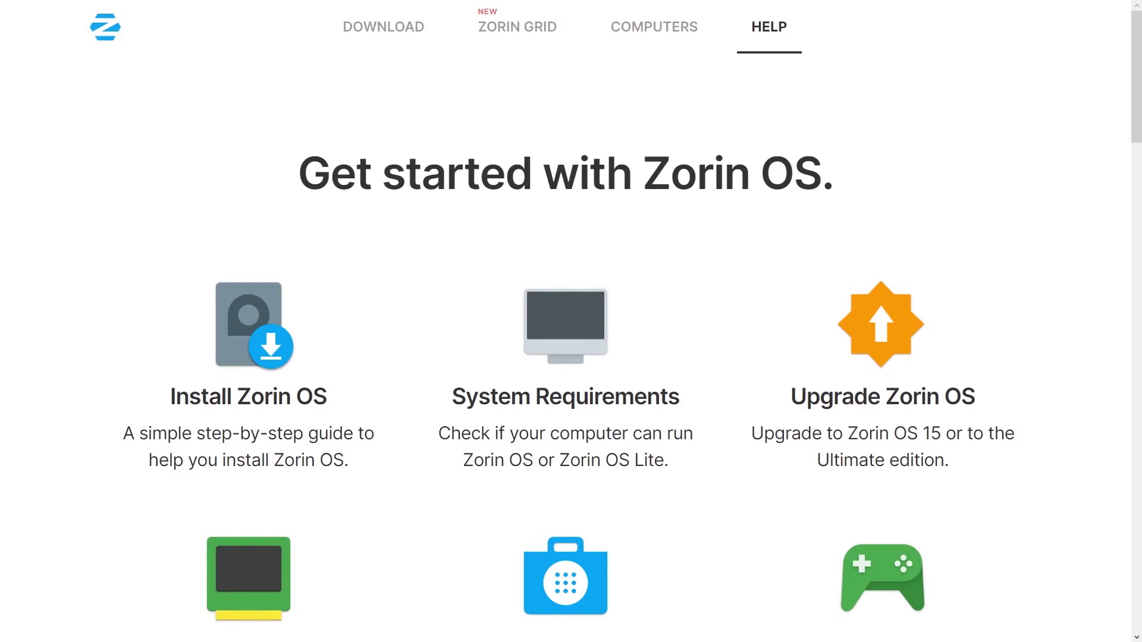
Browse the Zorin OS help page, select the Install Zorin OS guide and open the Hardware Support category of the Zorin Forum
scroll(565, 321, down, 3)
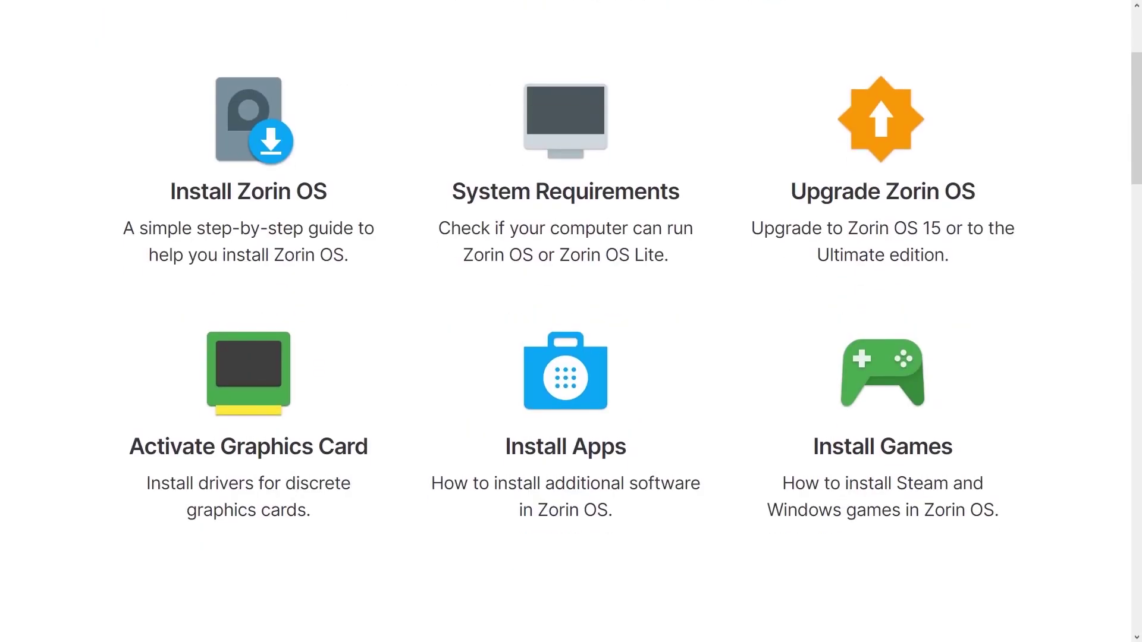
click(248, 167)
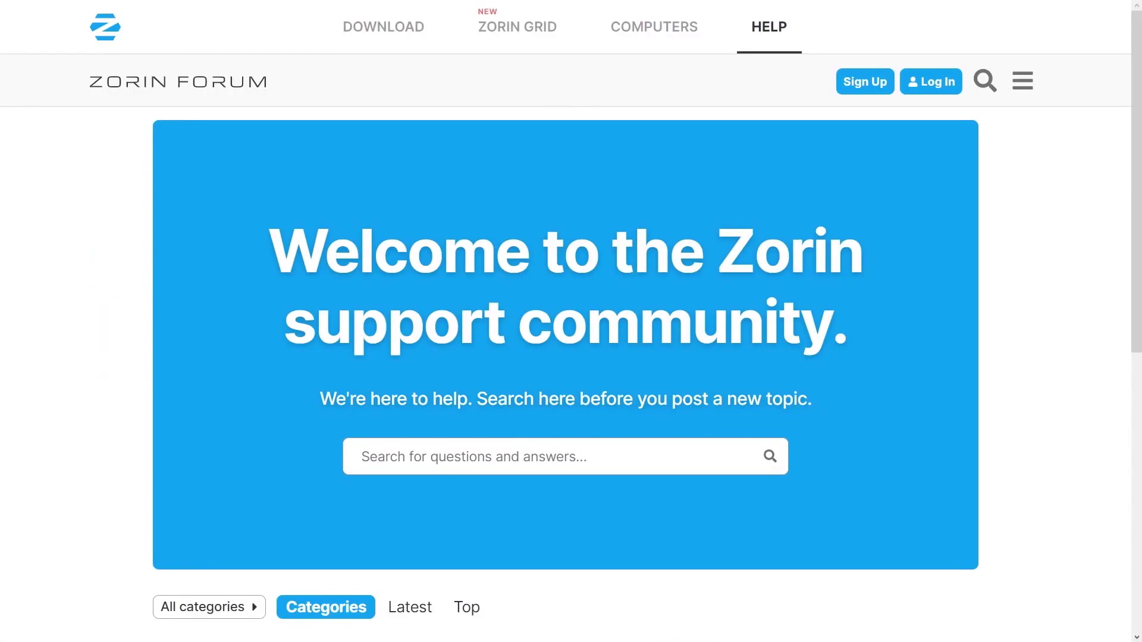
scroll(562, 356, down, 8)
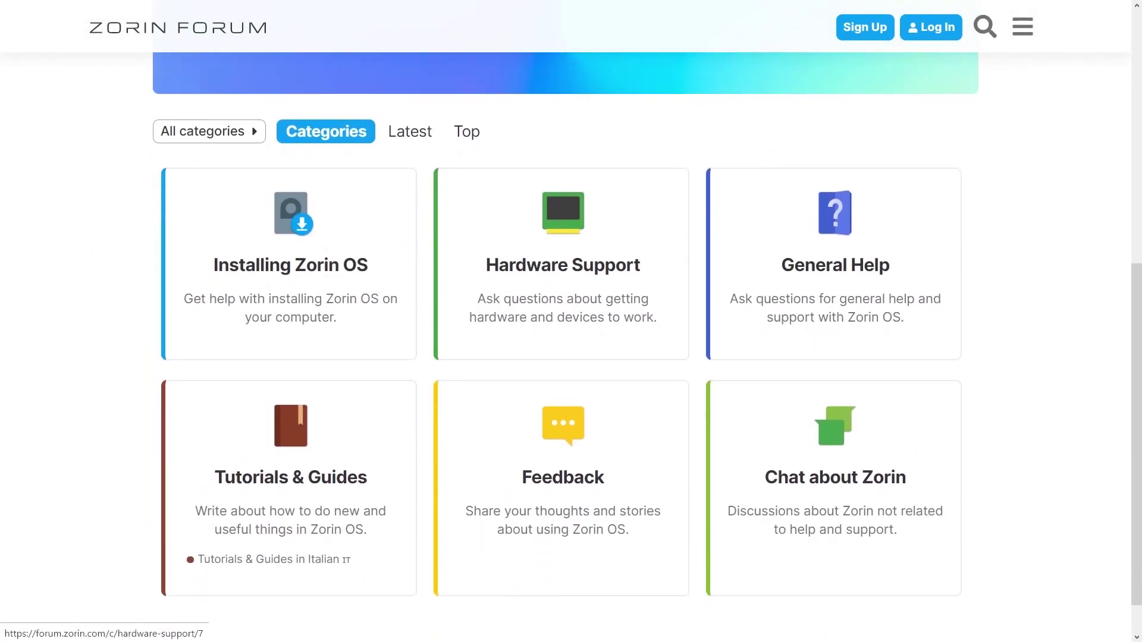
click(562, 216)
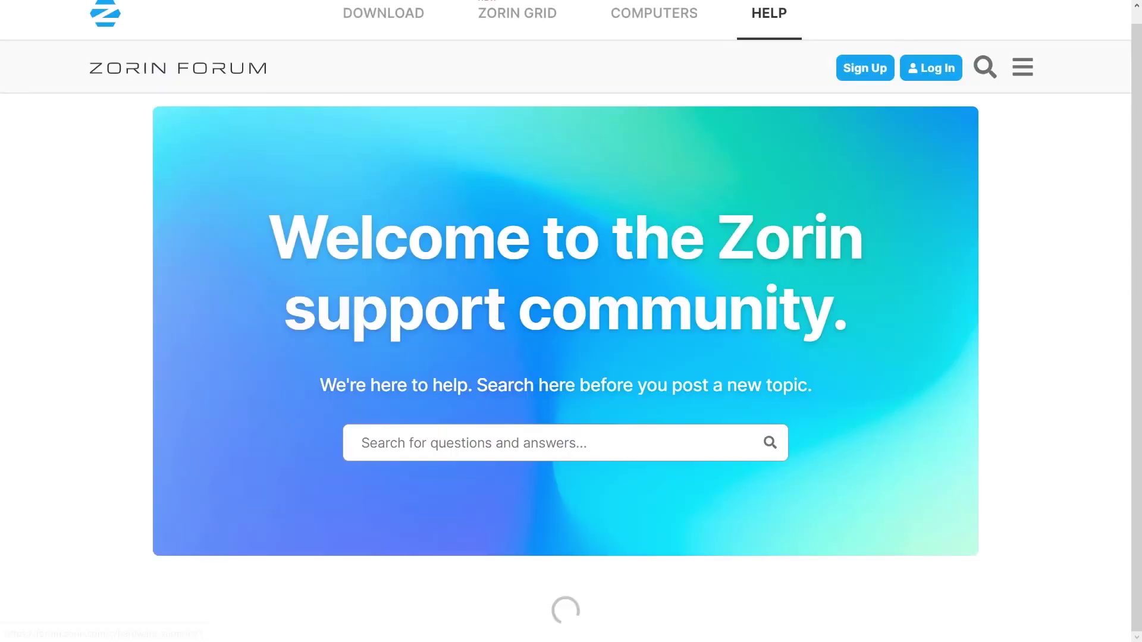
scroll(356, 357, down, 2)
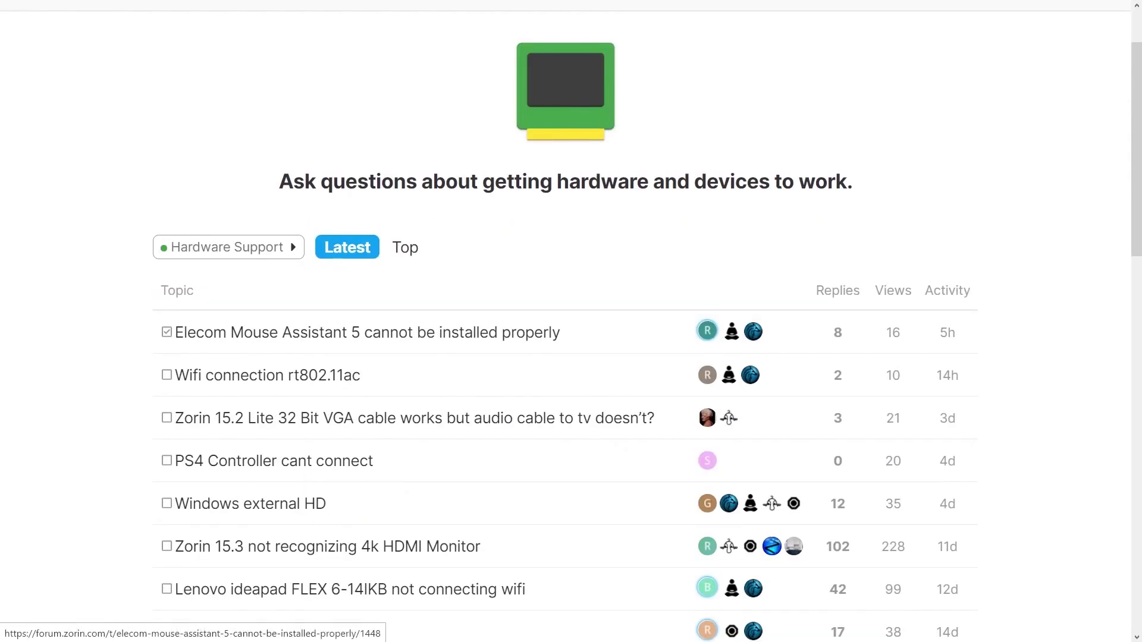
Open the forum topic "Elecom Mouse Assistant 5 cannot be installed properly" and read through its replies
click(357, 331)
scroll(571, 345, down, 10)
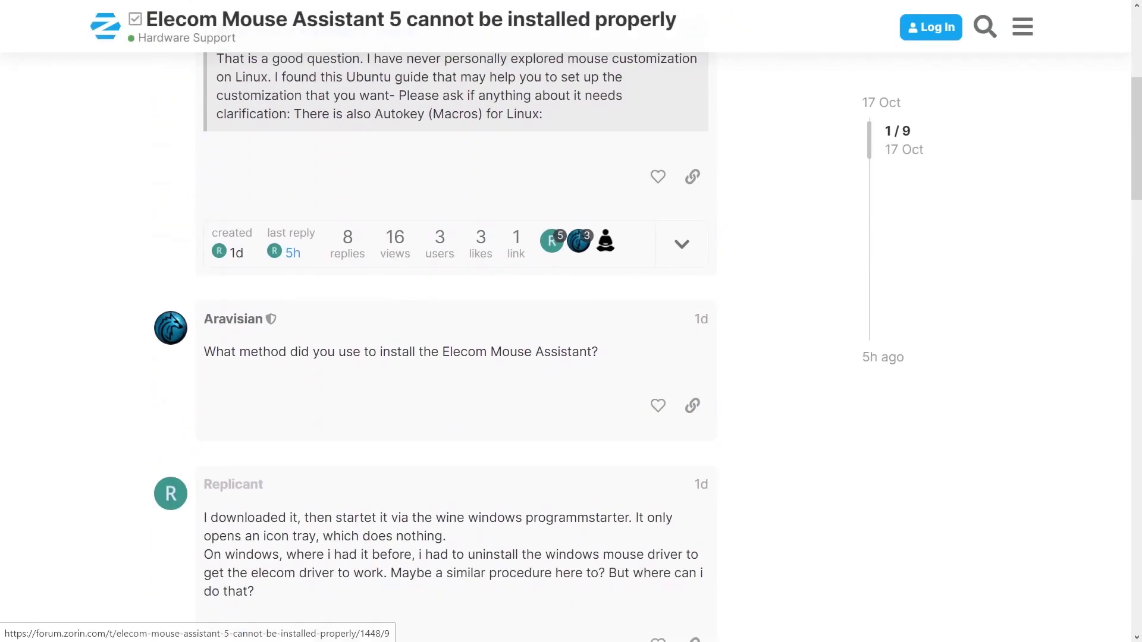
scroll(571, 345, down, 15)
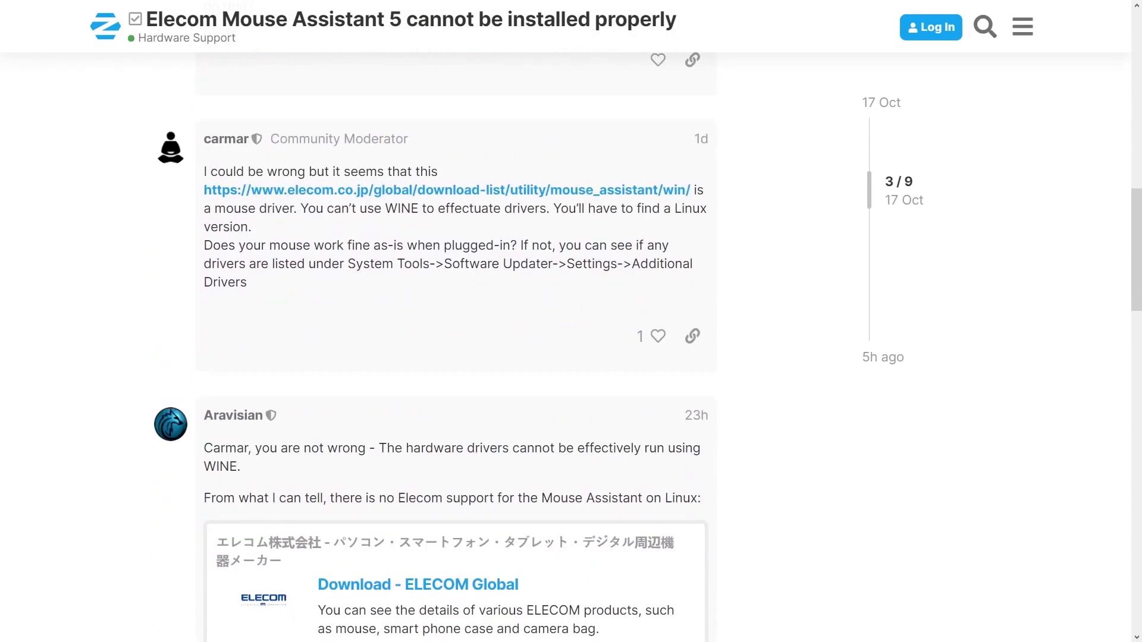
scroll(571, 345, down, 5)
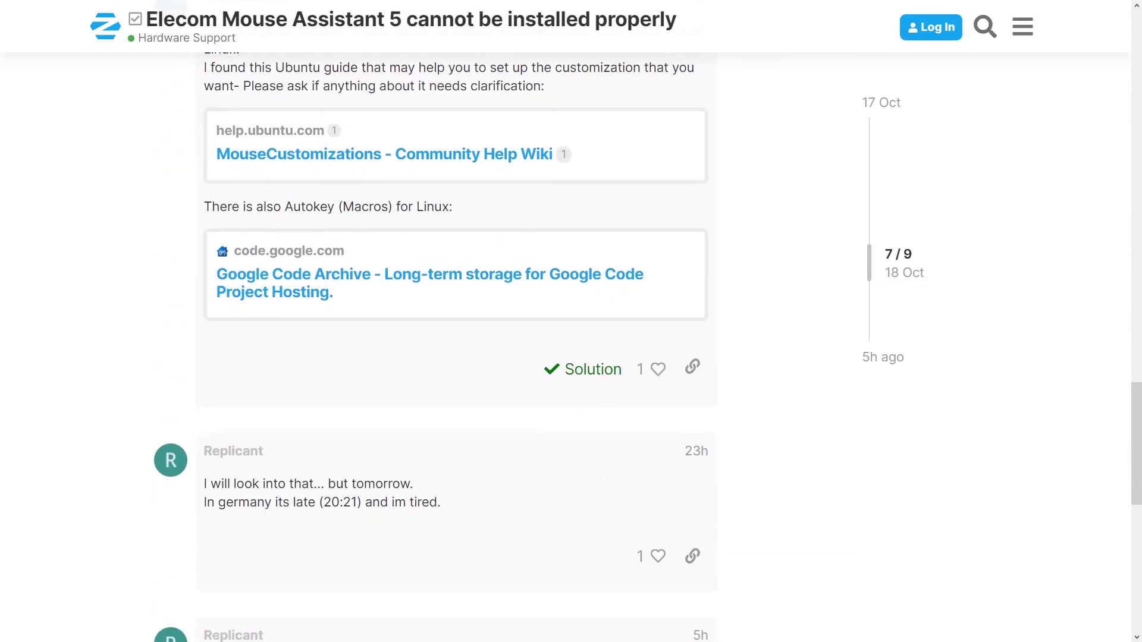
scroll(571, 345, down, 11)
scroll(571, 345, up, 6)
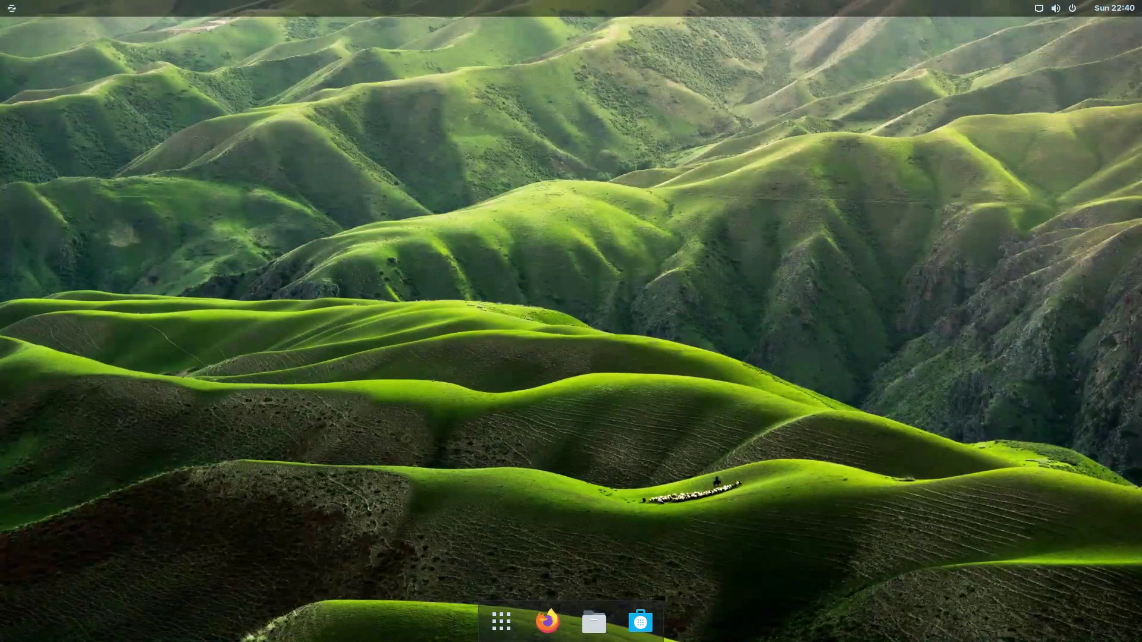